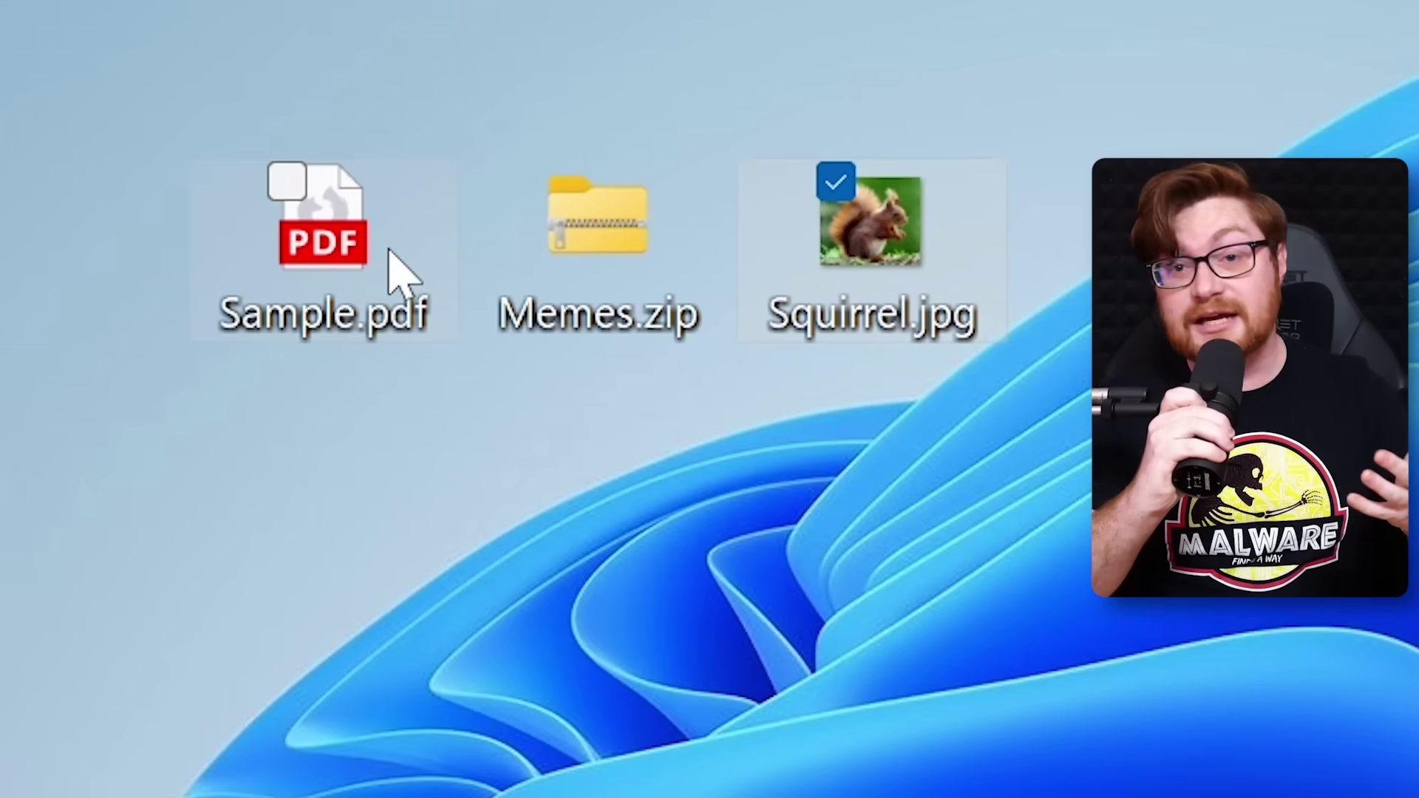
# Select Sample.pdf and Memes.zip on the desktop one after the other, and open Squirrel.jpg.
pyautogui.click(399, 255)
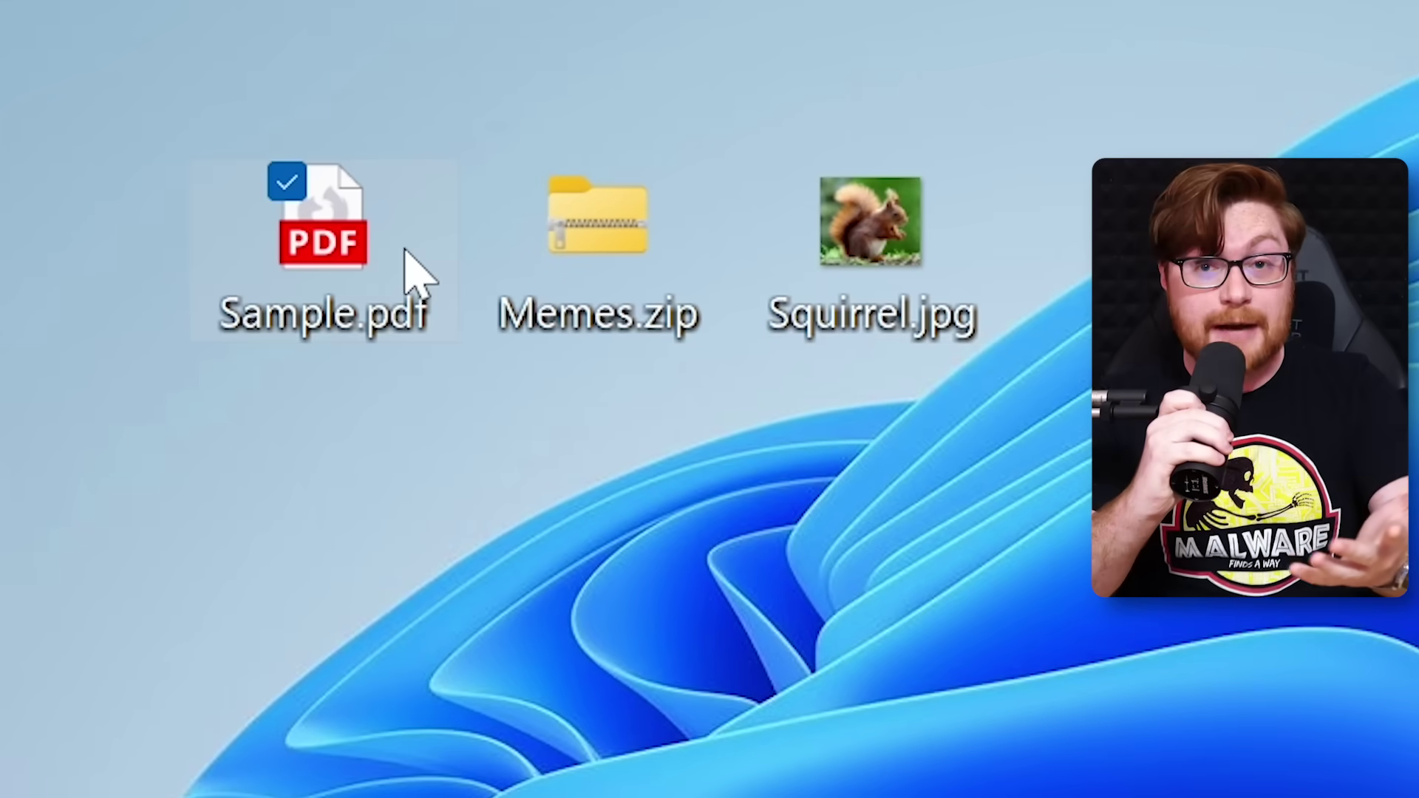
pyautogui.click(610, 238)
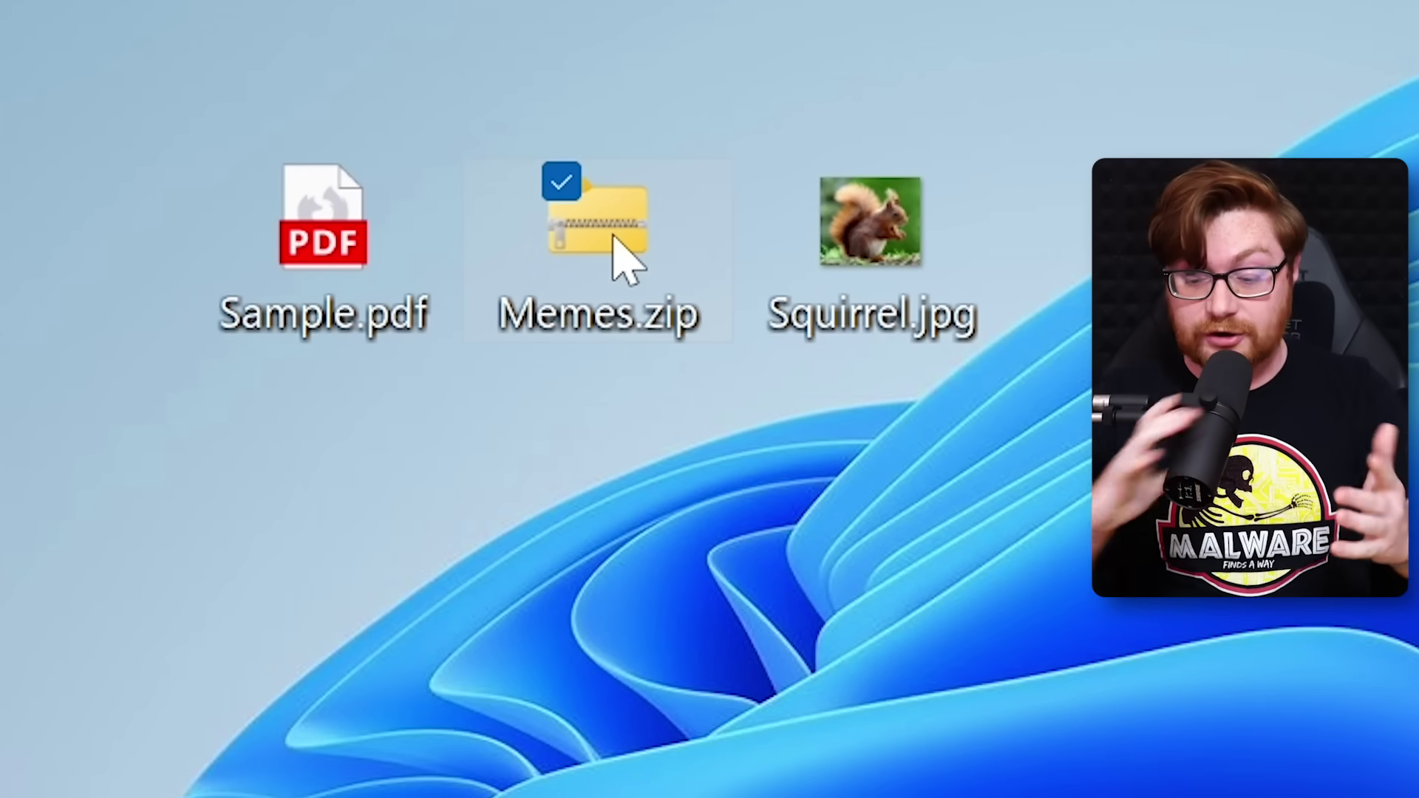
pyautogui.click(911, 238)
pyautogui.doubleClick(911, 237)
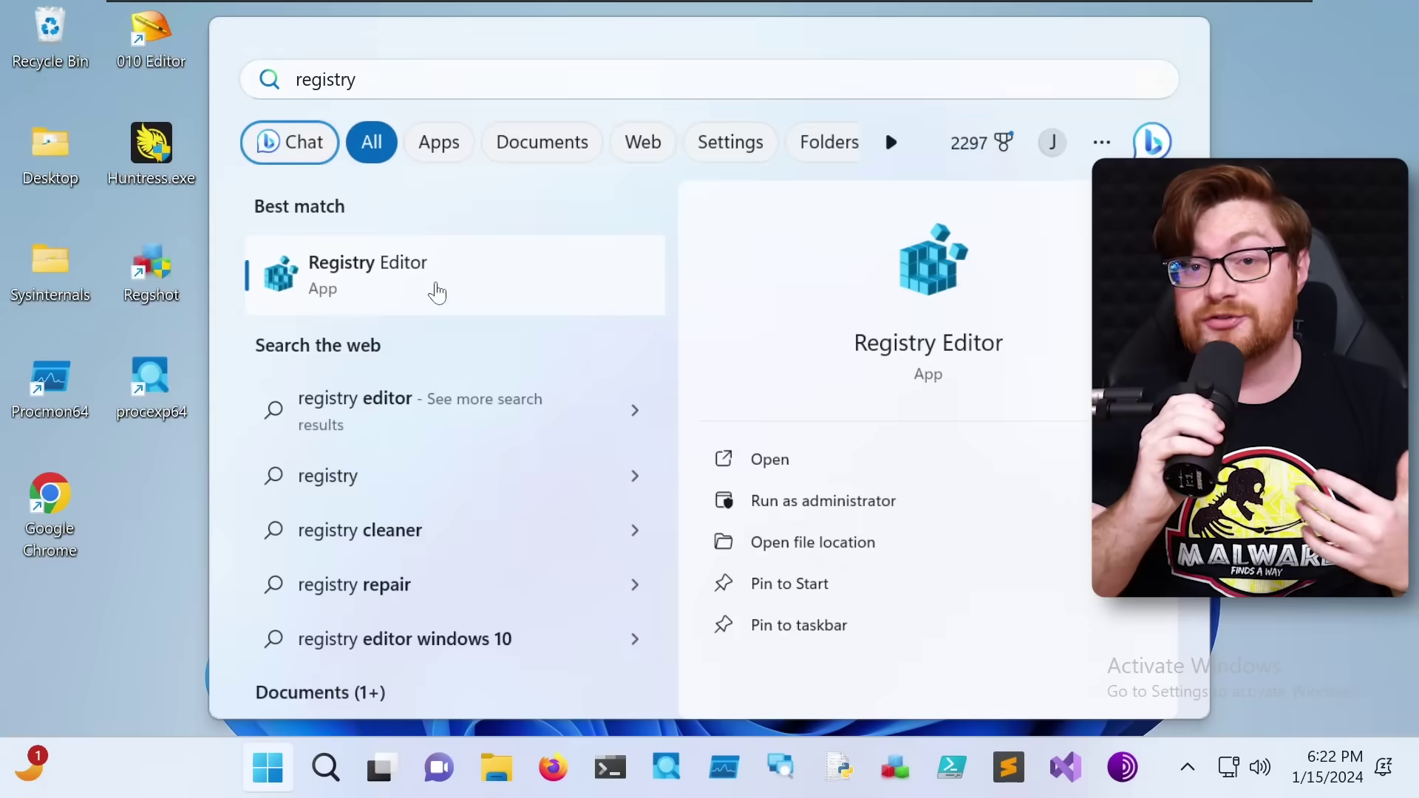
# Open the Registry Editor and expand the HKEY_CLASSES_ROOT hive.
pyautogui.click(434, 291)
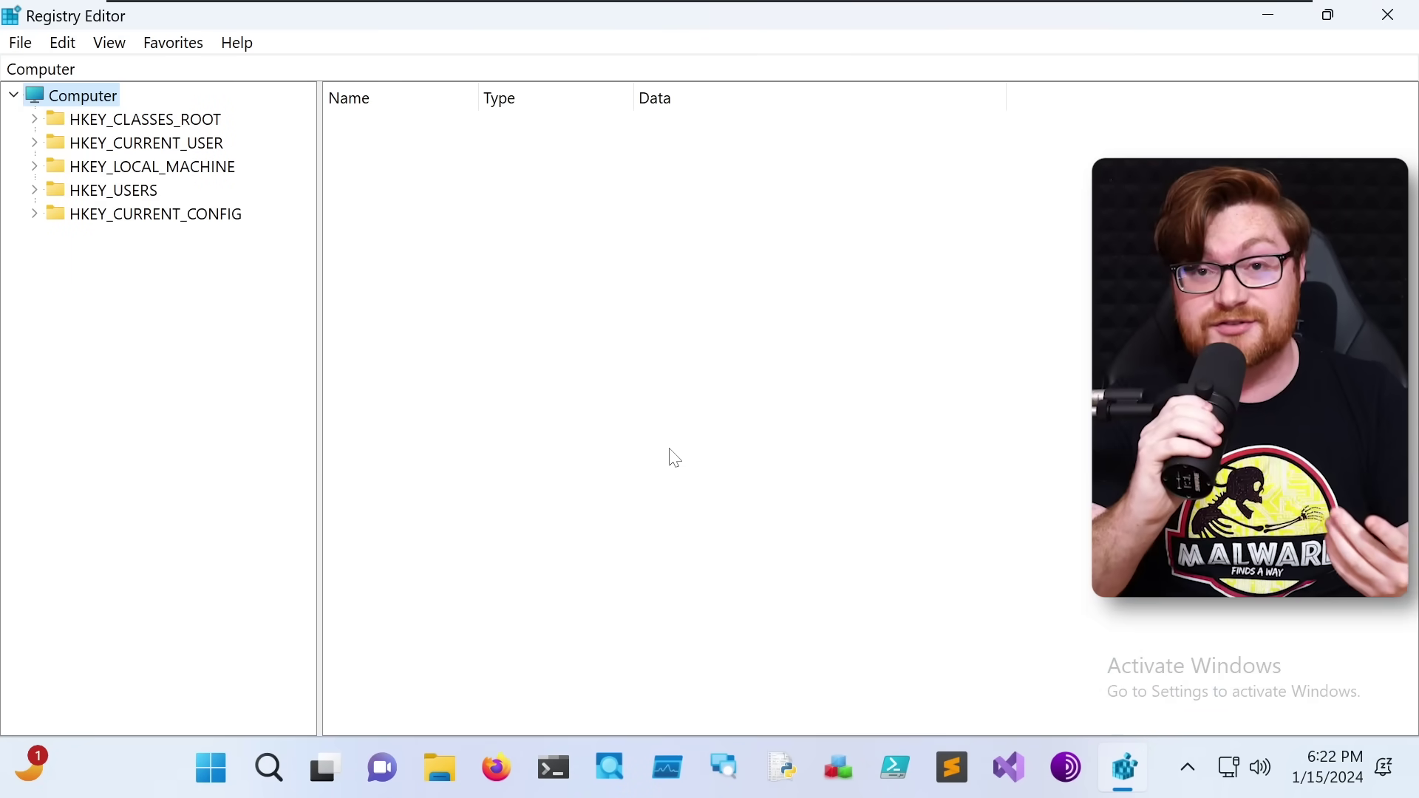
pyautogui.click(30, 120)
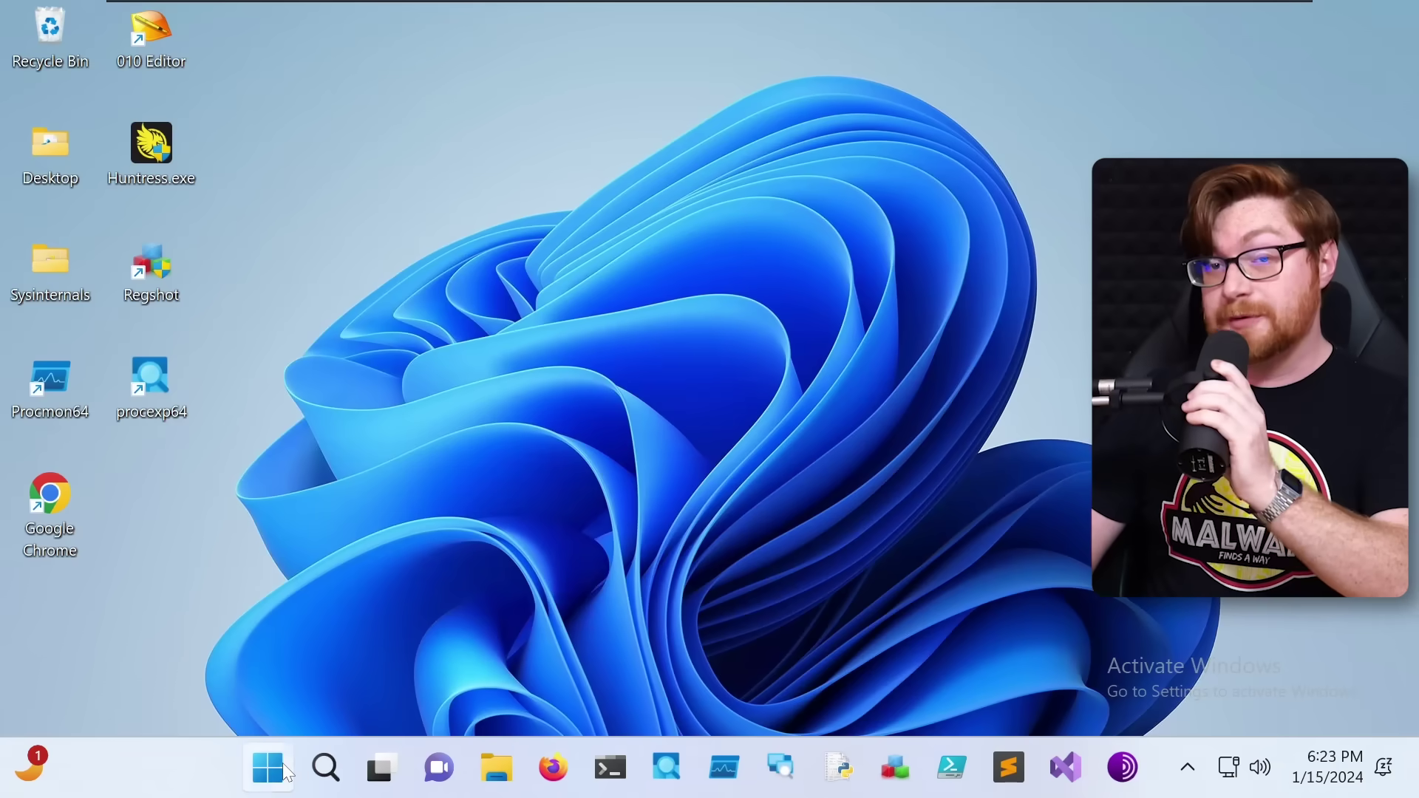
# Search for Notepad and launch it with a blank document.
pyautogui.click(282, 763)
pyautogui.write('notepad')
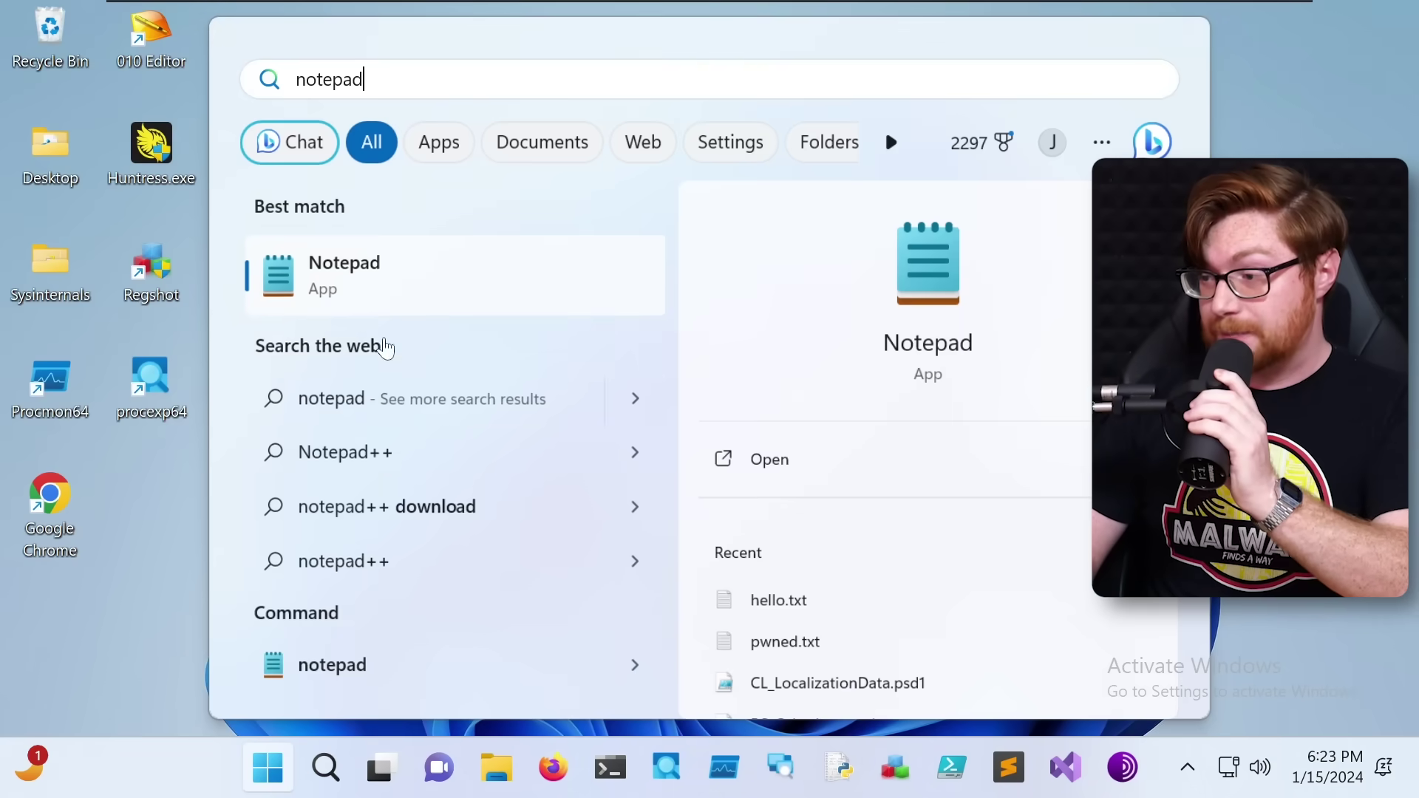
pyautogui.press('Return')
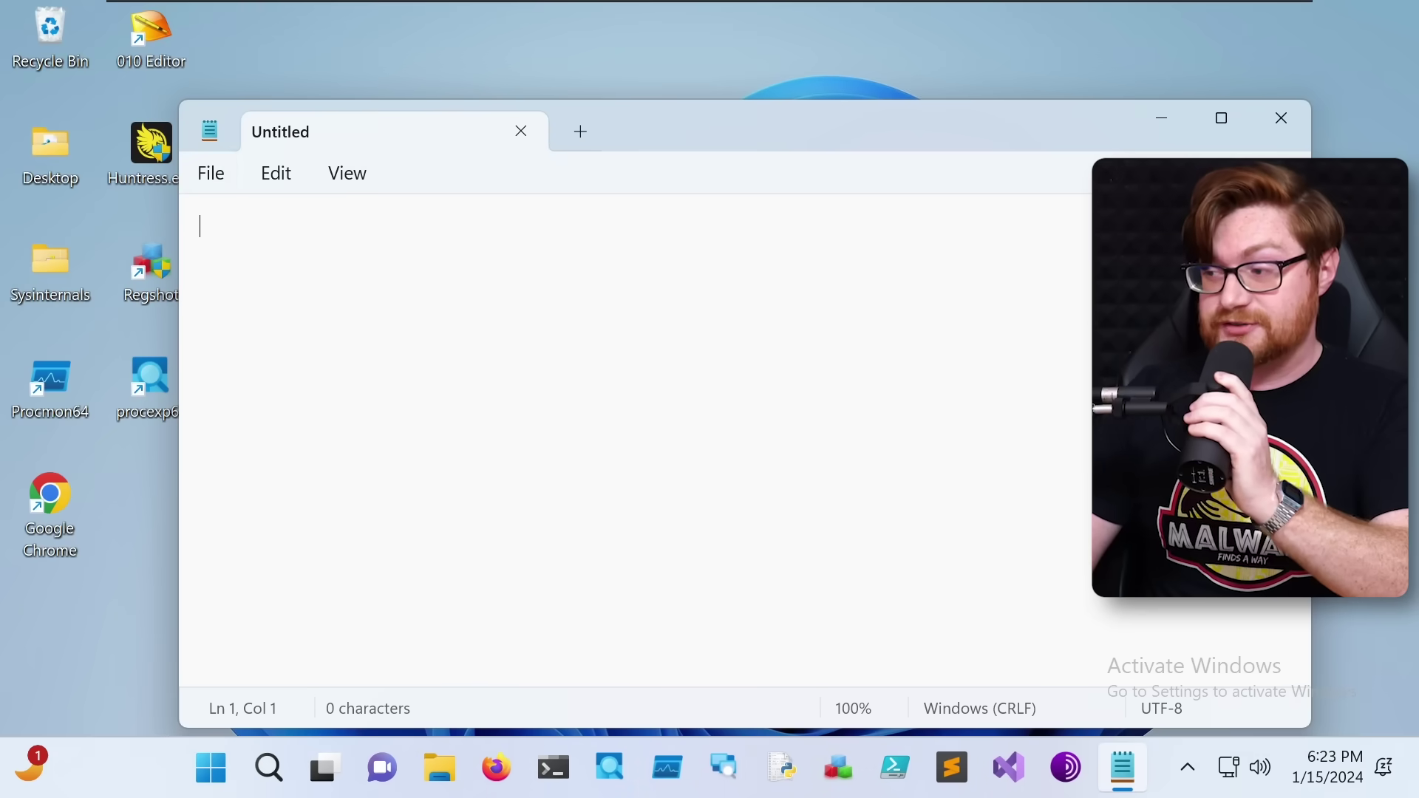
# Save the empty document to the Desktop as anything-you-want.reg, with the file type set to All files.
pyautogui.click(211, 173)
pyautogui.click(237, 392)
pyautogui.write('anything-y')
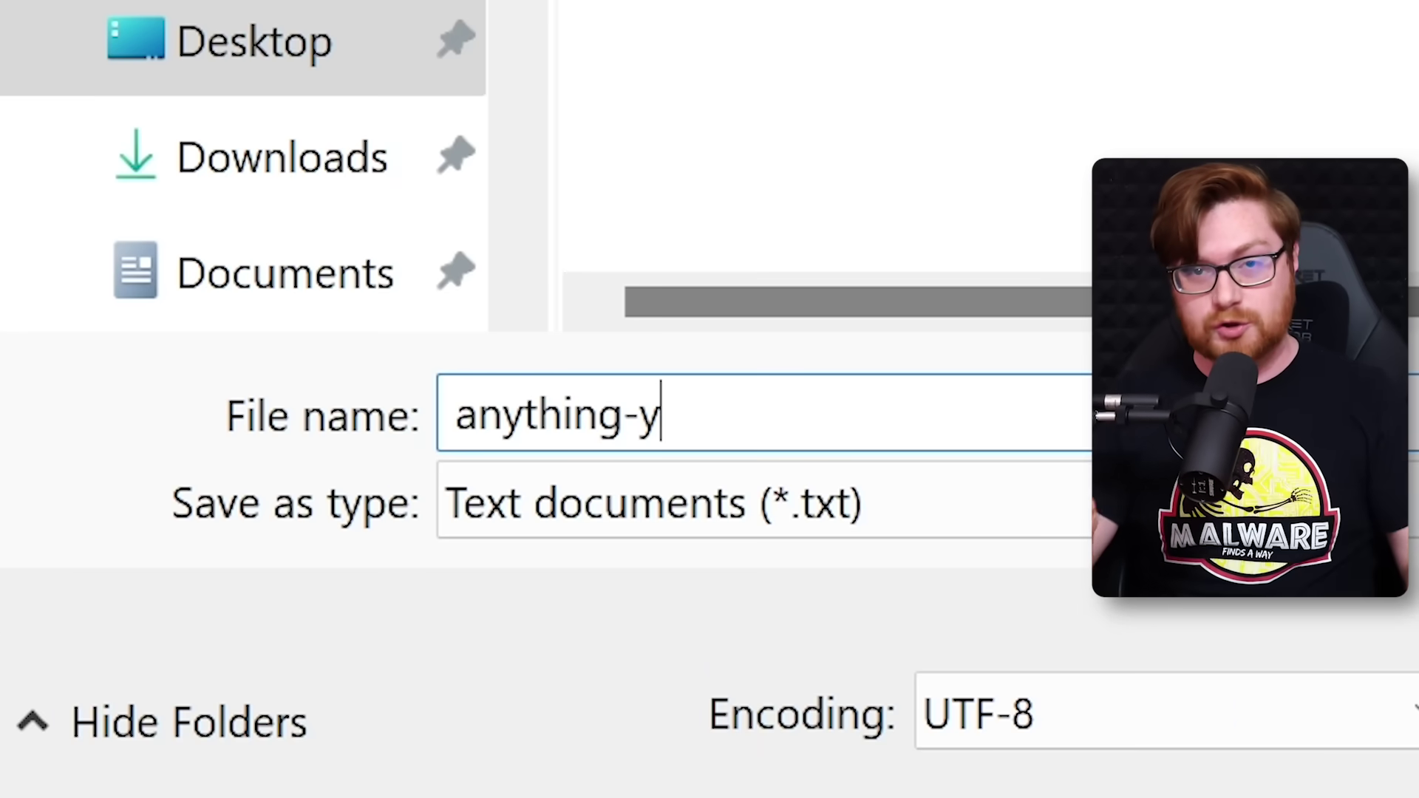
pyautogui.write('ou-want.reg')
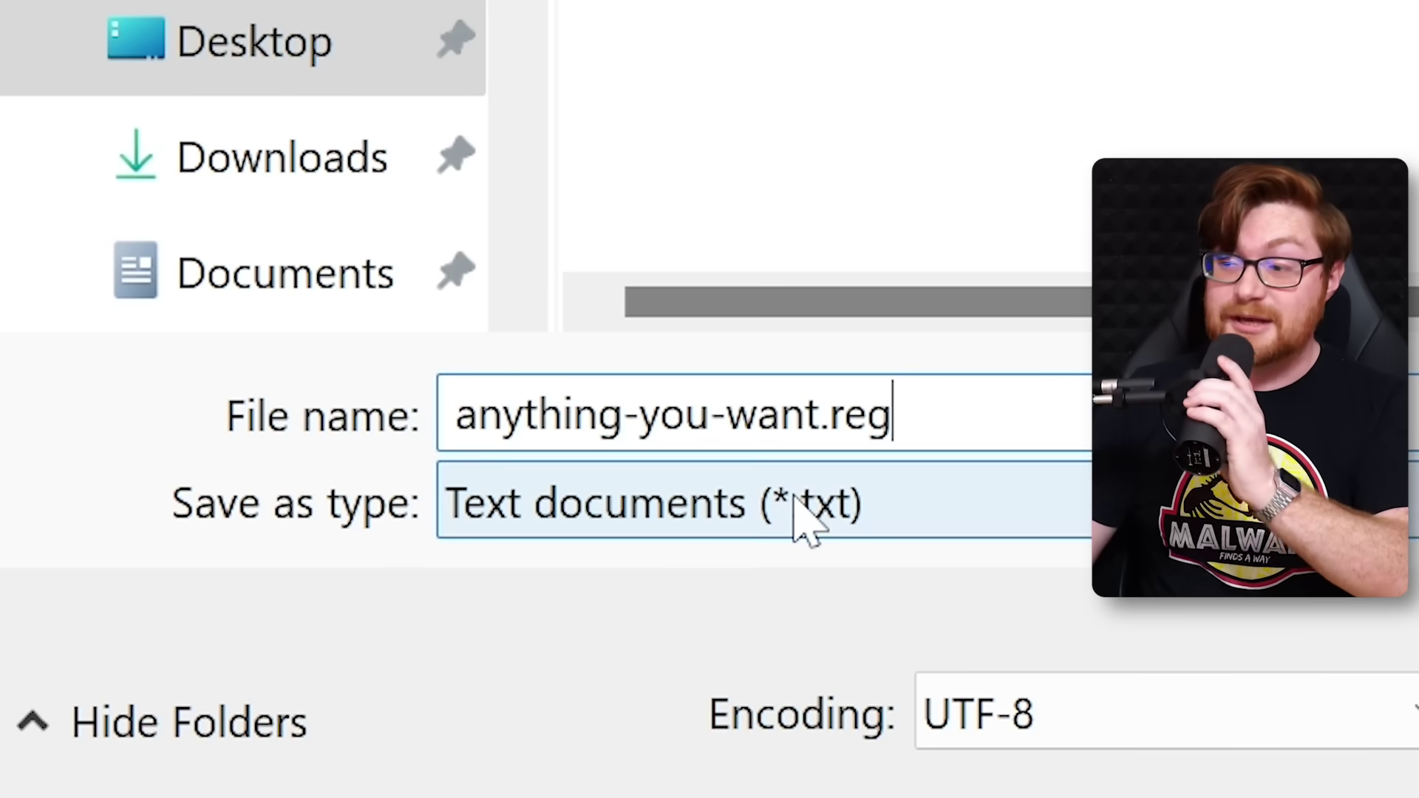
pyautogui.click(802, 517)
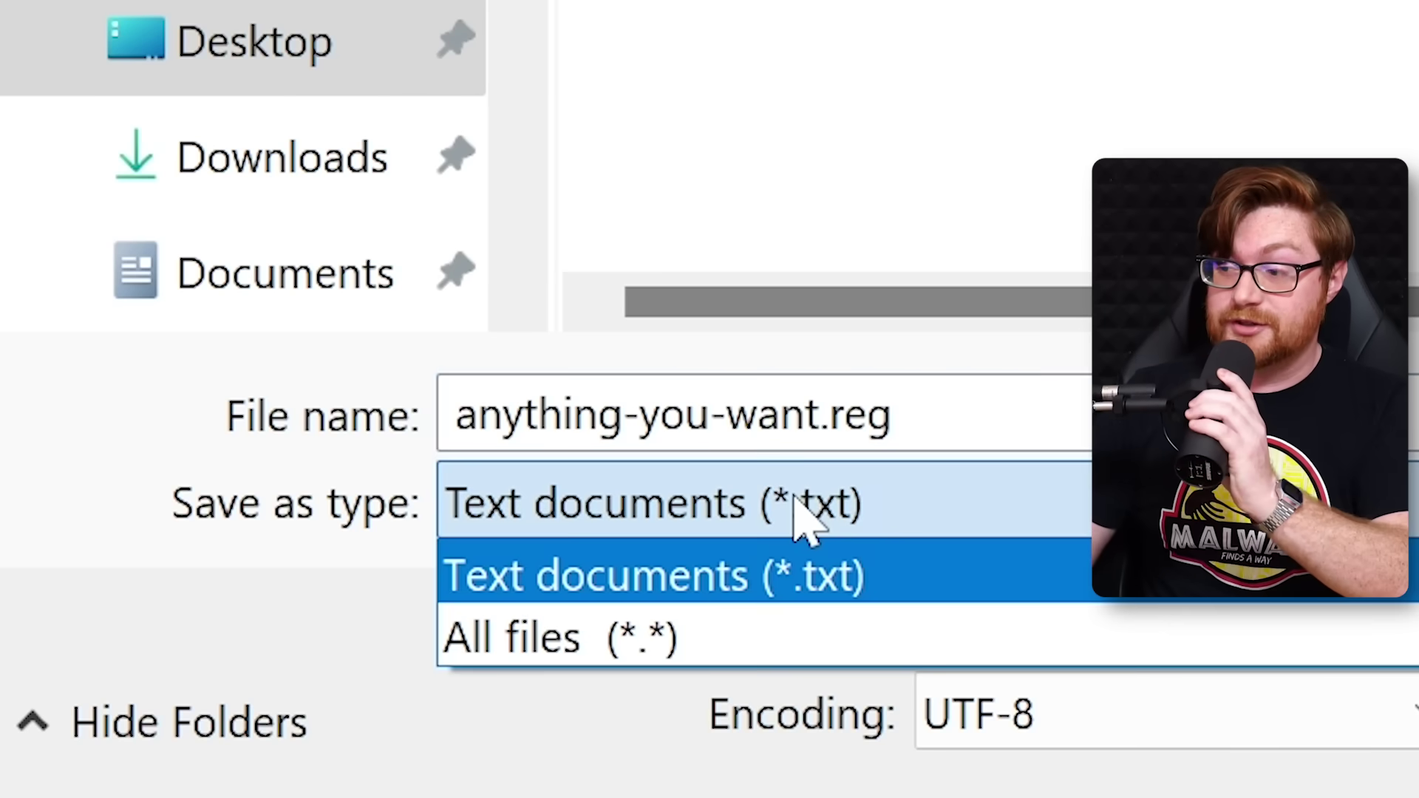
pyautogui.click(765, 625)
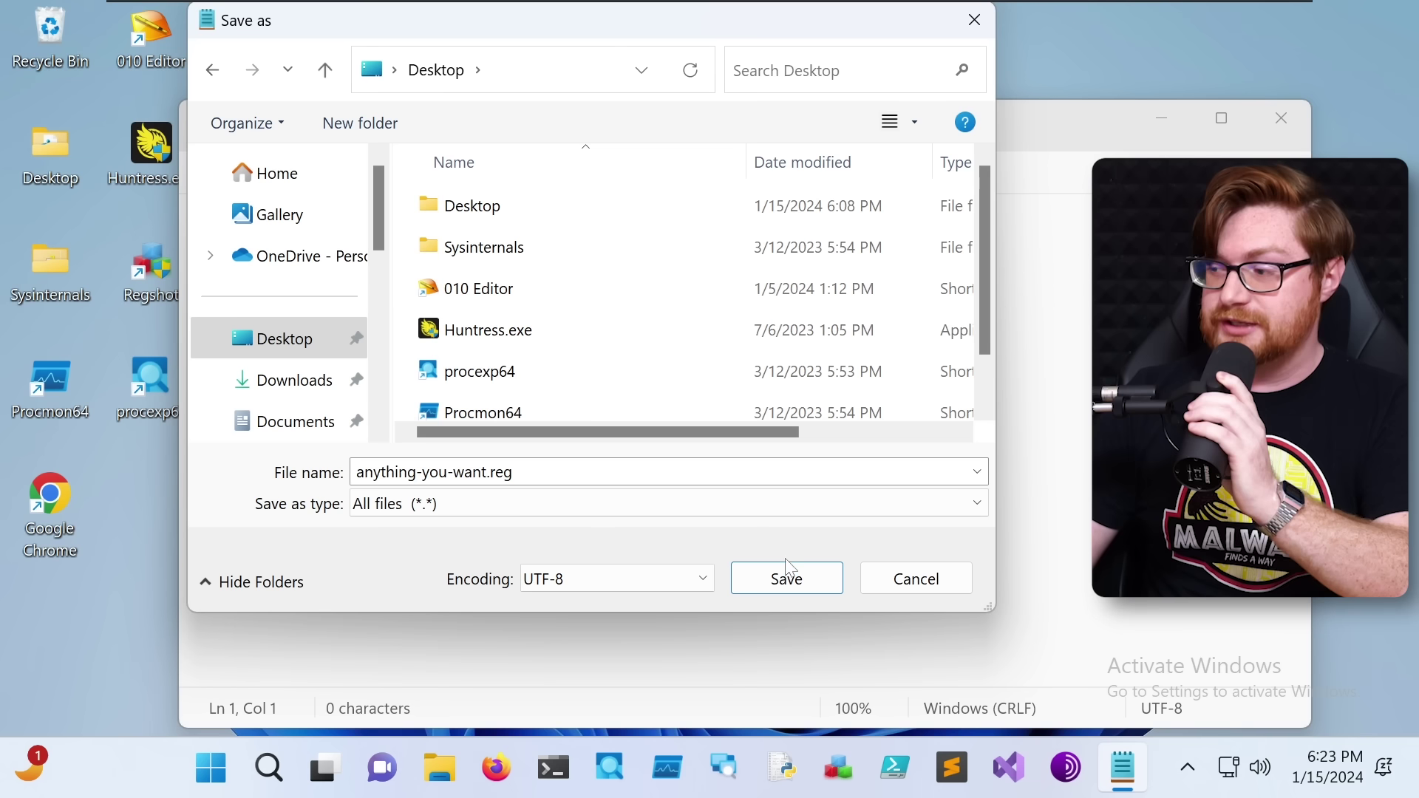
pyautogui.click(808, 580)
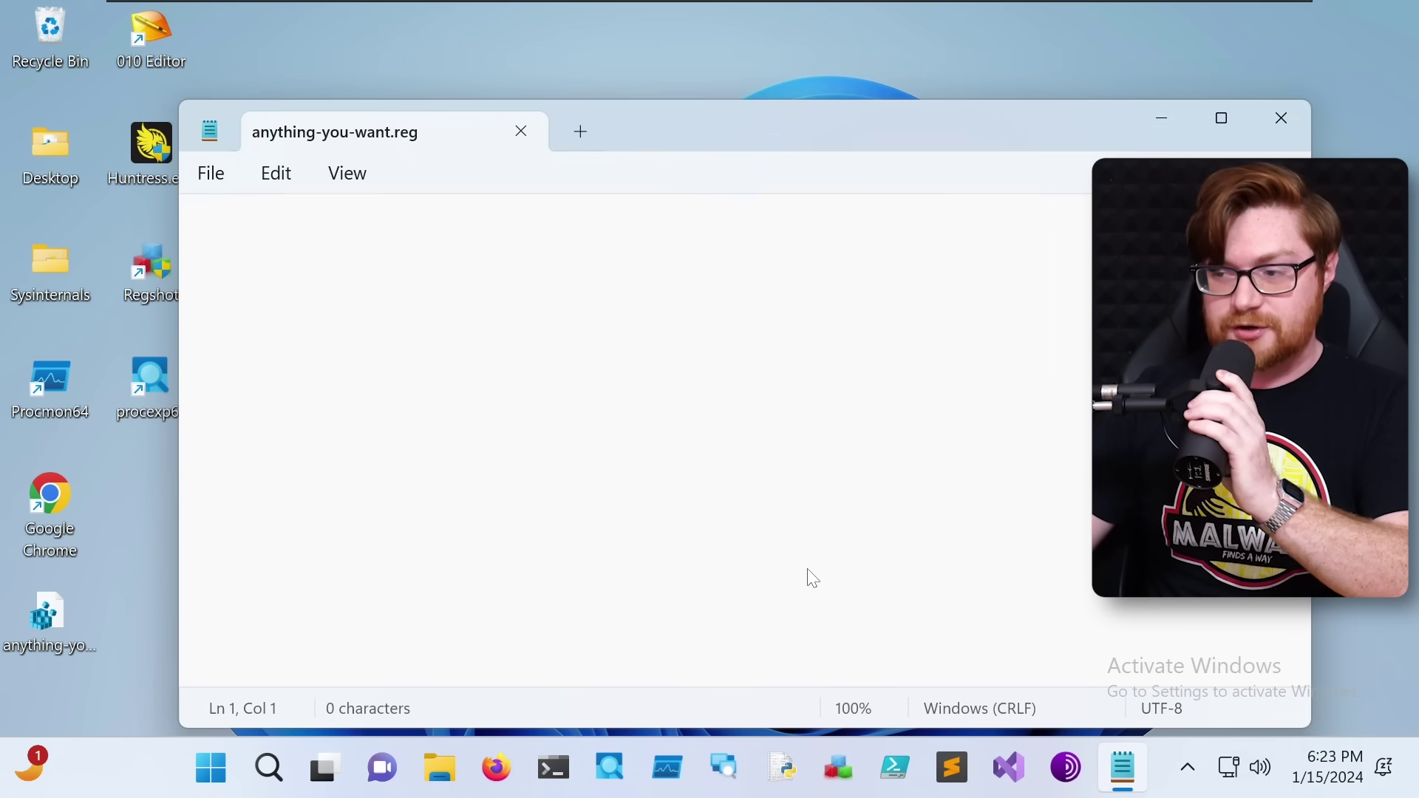
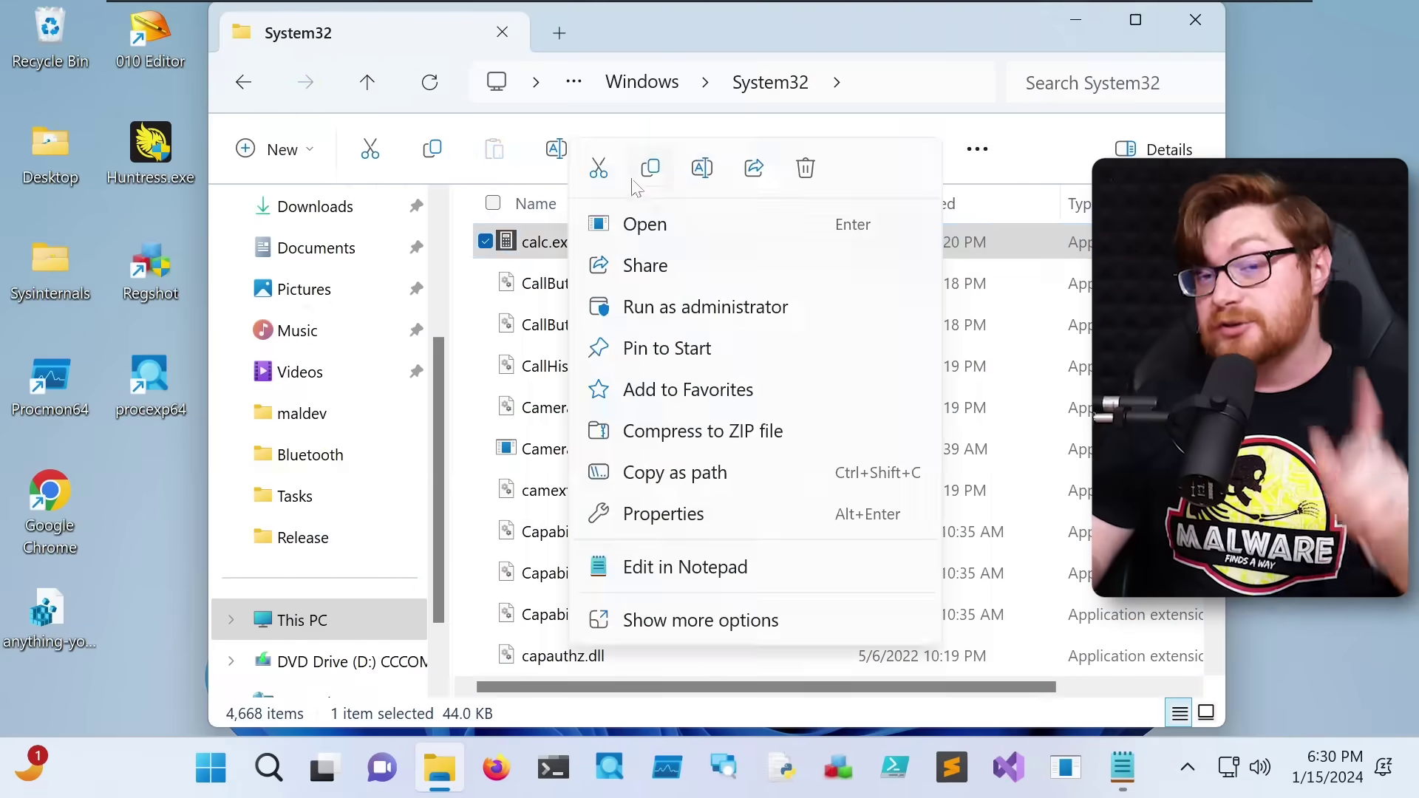
# Show the desktop and paste the copied calc.exe file onto an empty spot there.
pyautogui.press('Escape')
pyautogui.press('super+d')
pyautogui.rightClick(393, 115)
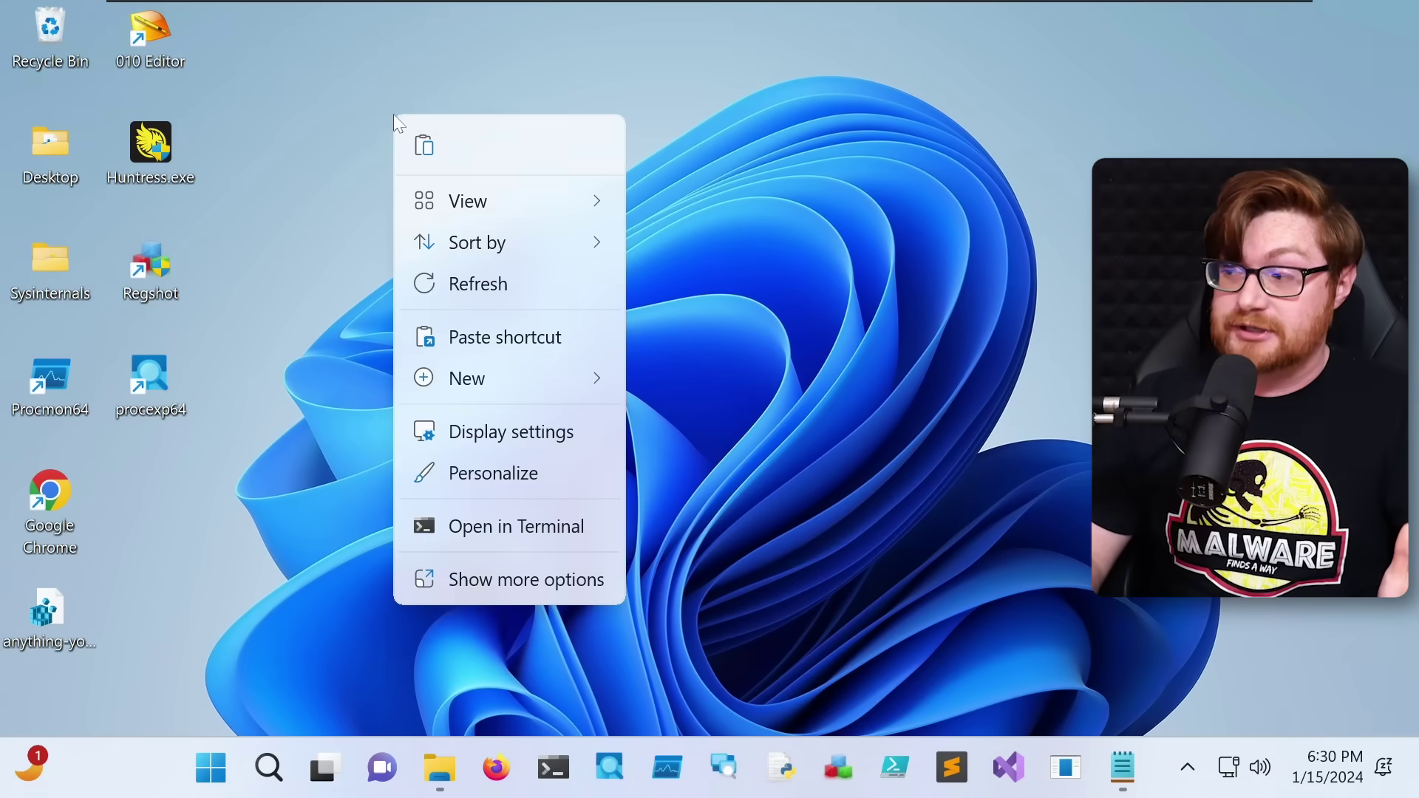
pyautogui.click(420, 150)
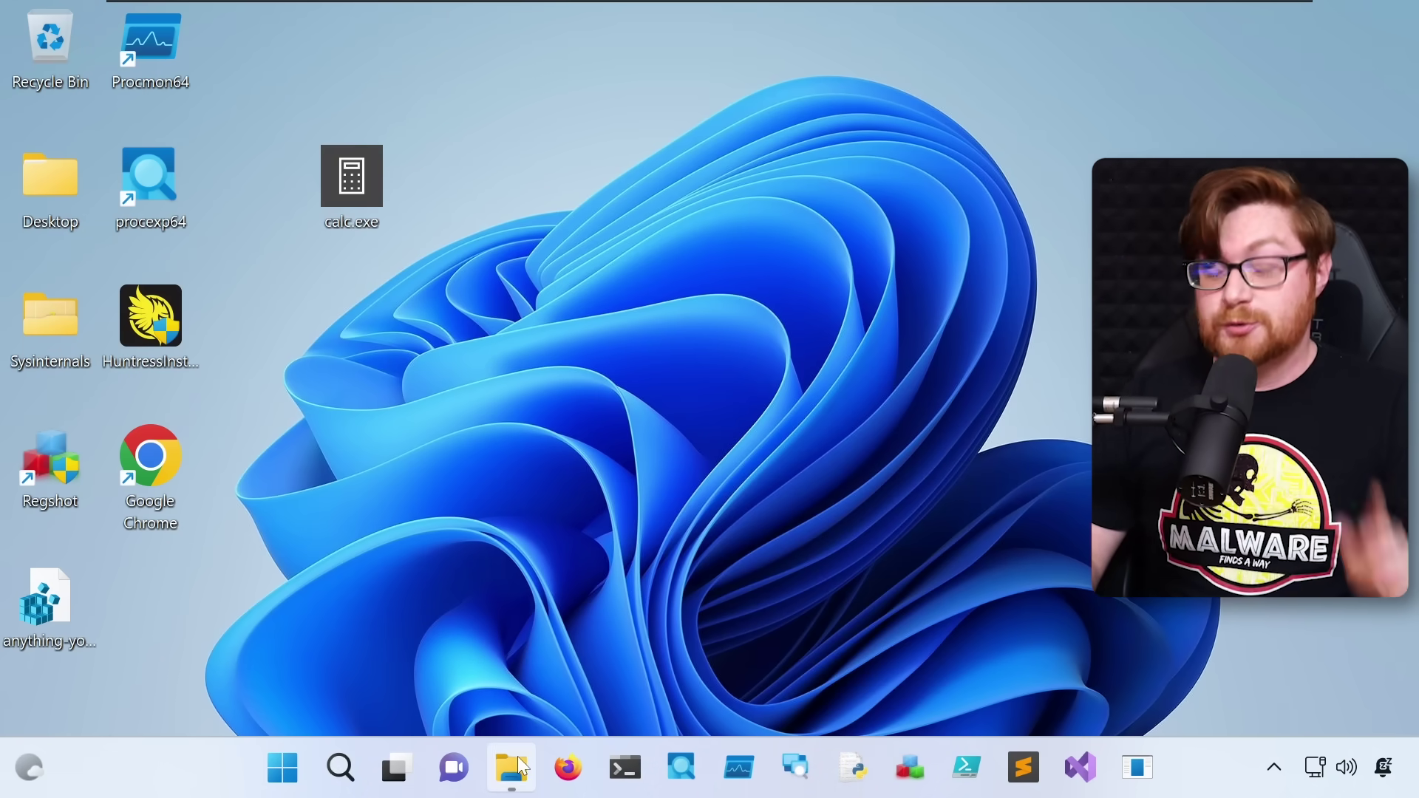
# Rename calc.exe on the desktop to calc.john, try to open it, and dismiss the app selection without choosing an app.
pyautogui.click(511, 768)
pyautogui.click(922, 155)
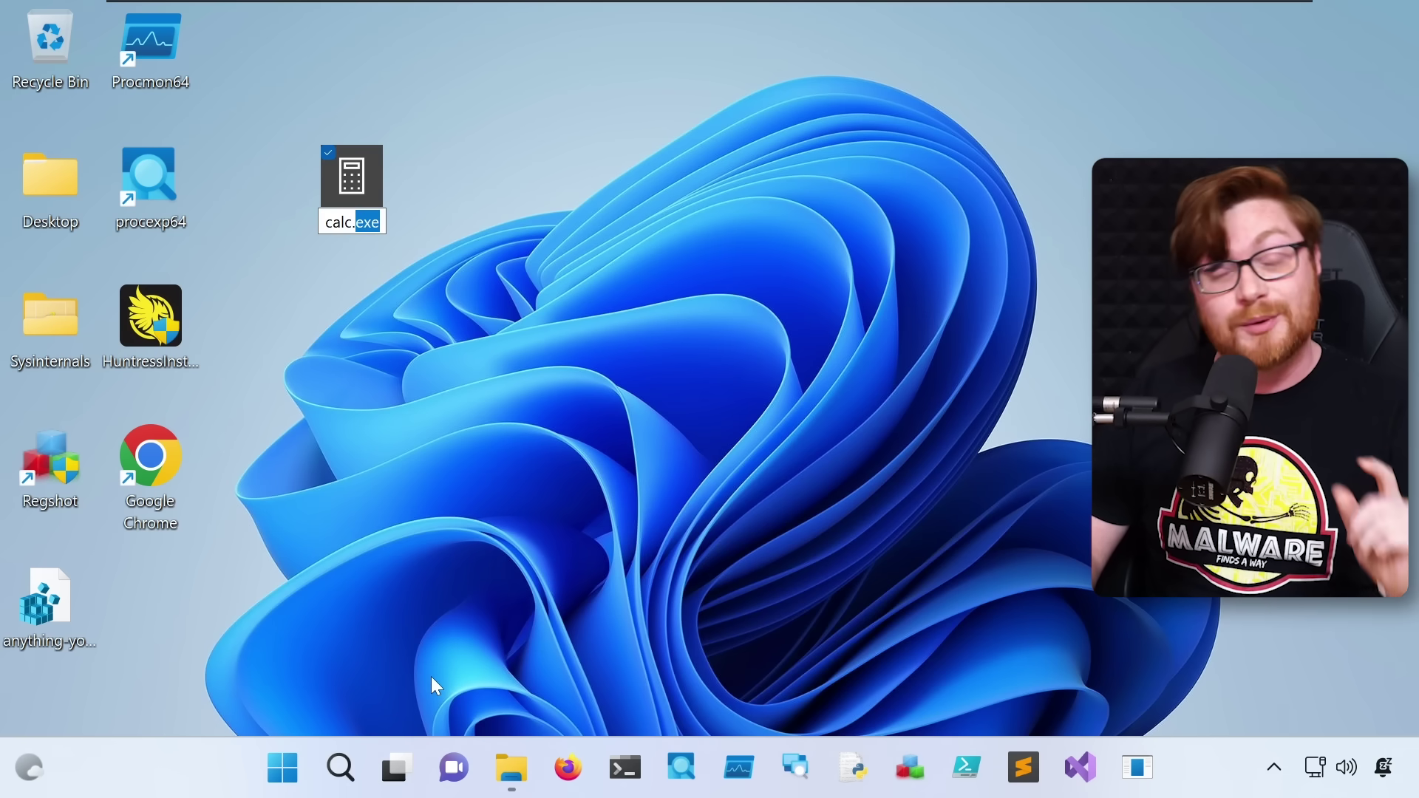
pyautogui.press('Return')
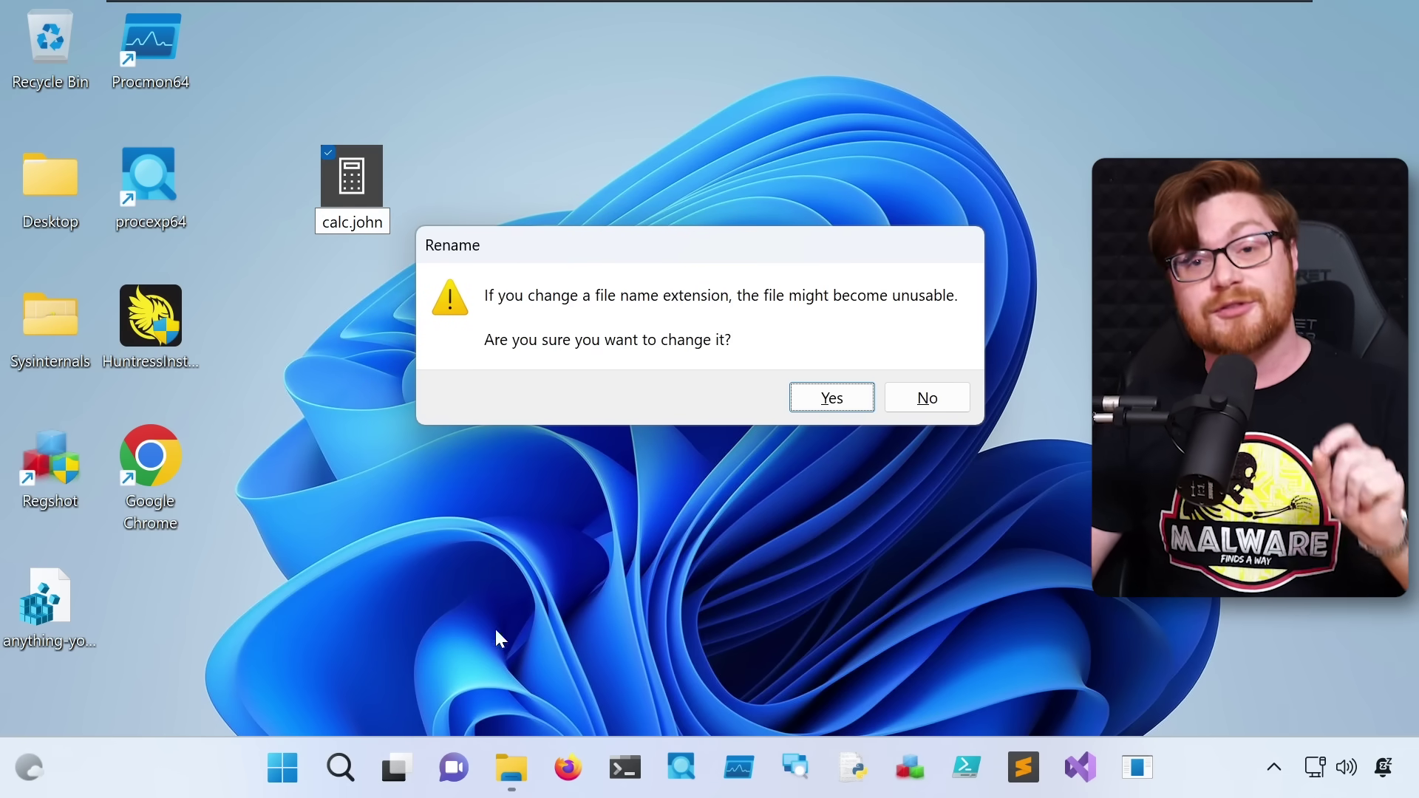
pyautogui.click(832, 398)
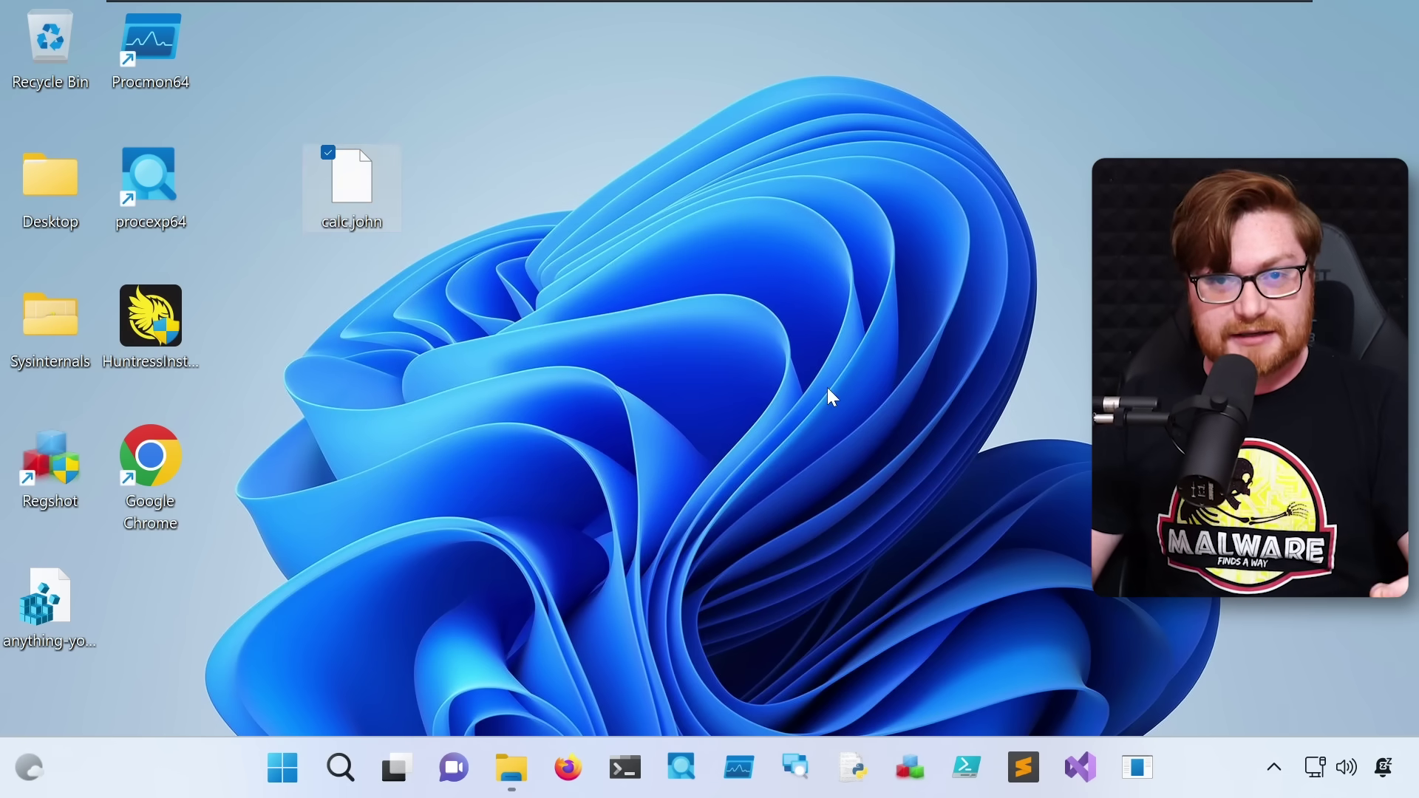
pyautogui.doubleClick(368, 206)
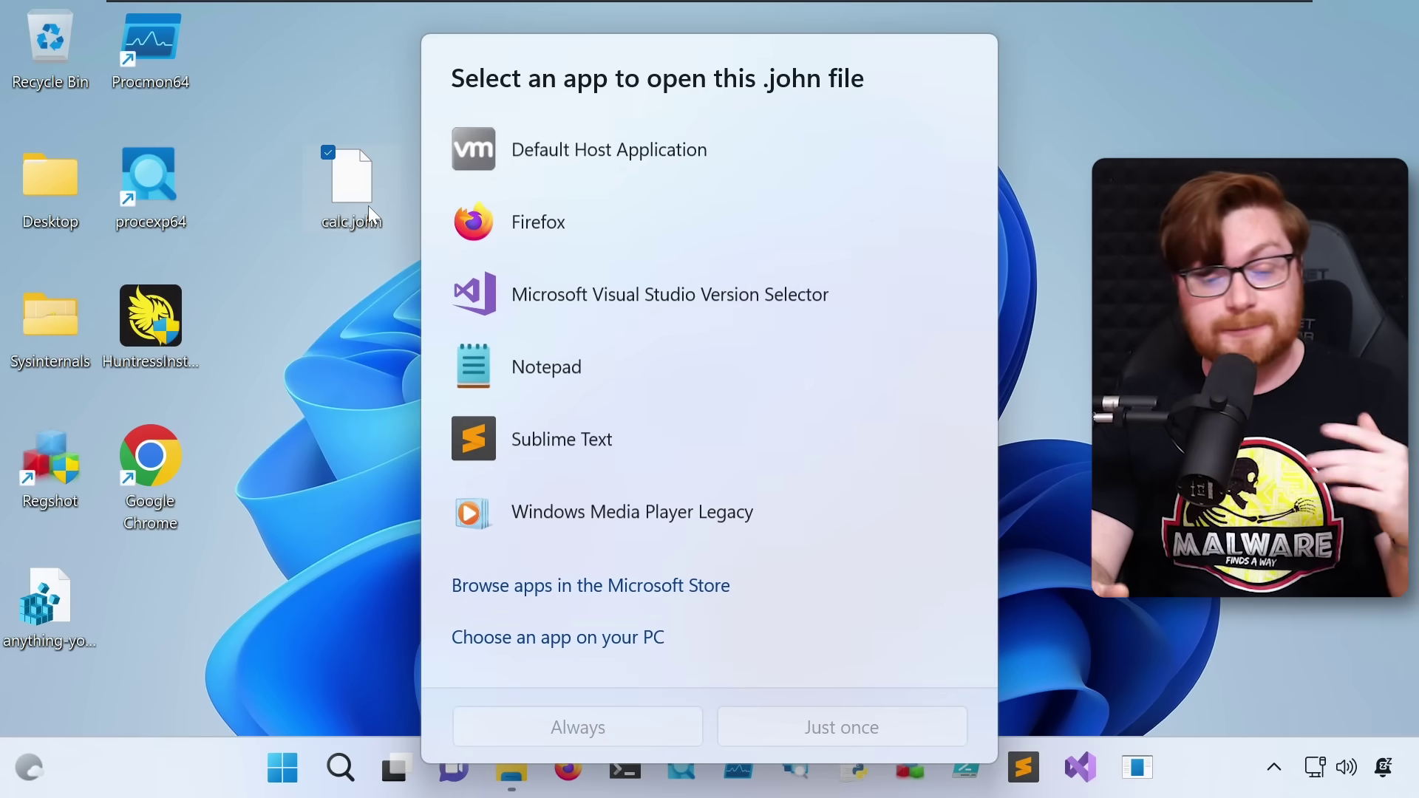
pyautogui.click(181, 621)
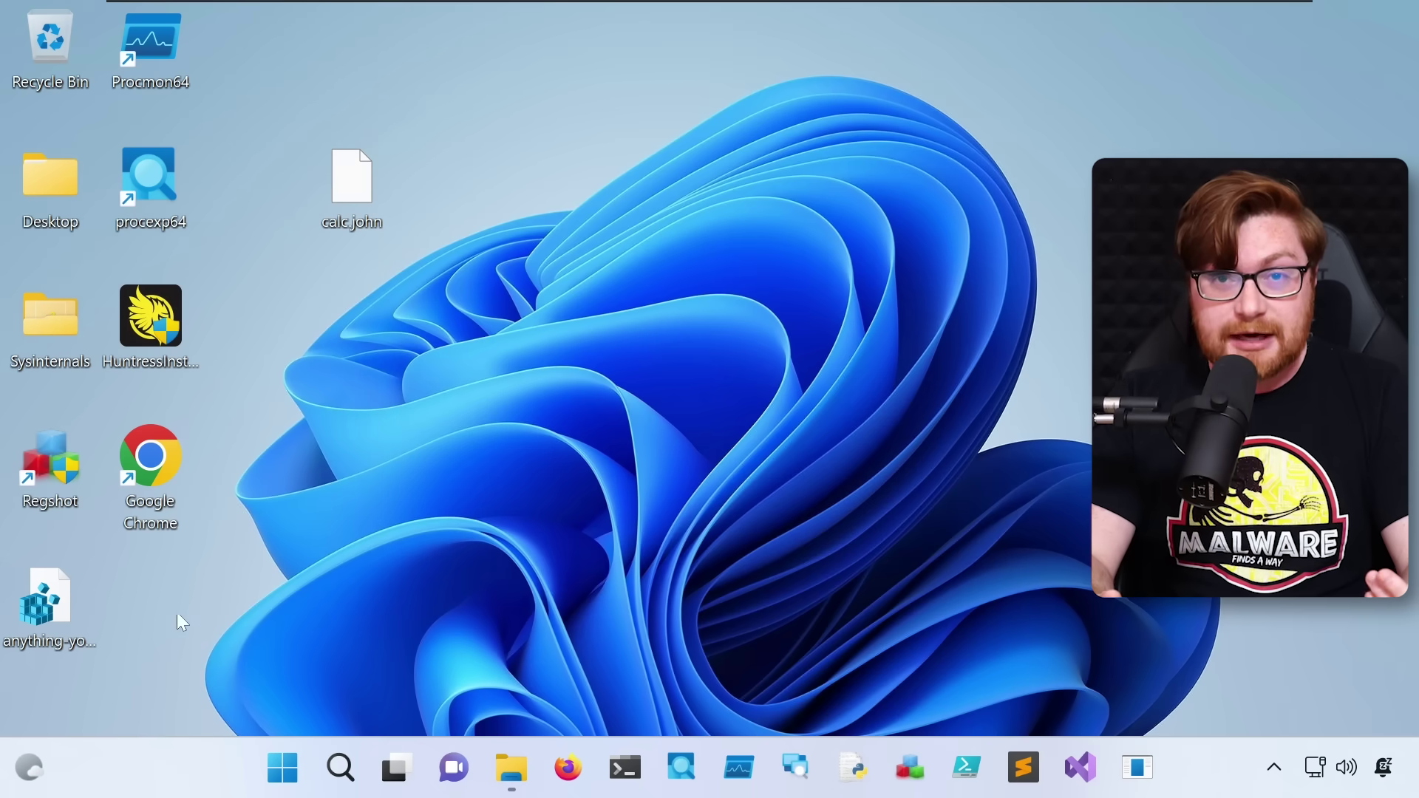
# Merge anything-you-want.reg from the desktop into the registry, allowing the Registry Editor to make changes.
pyautogui.doubleClick(72, 619)
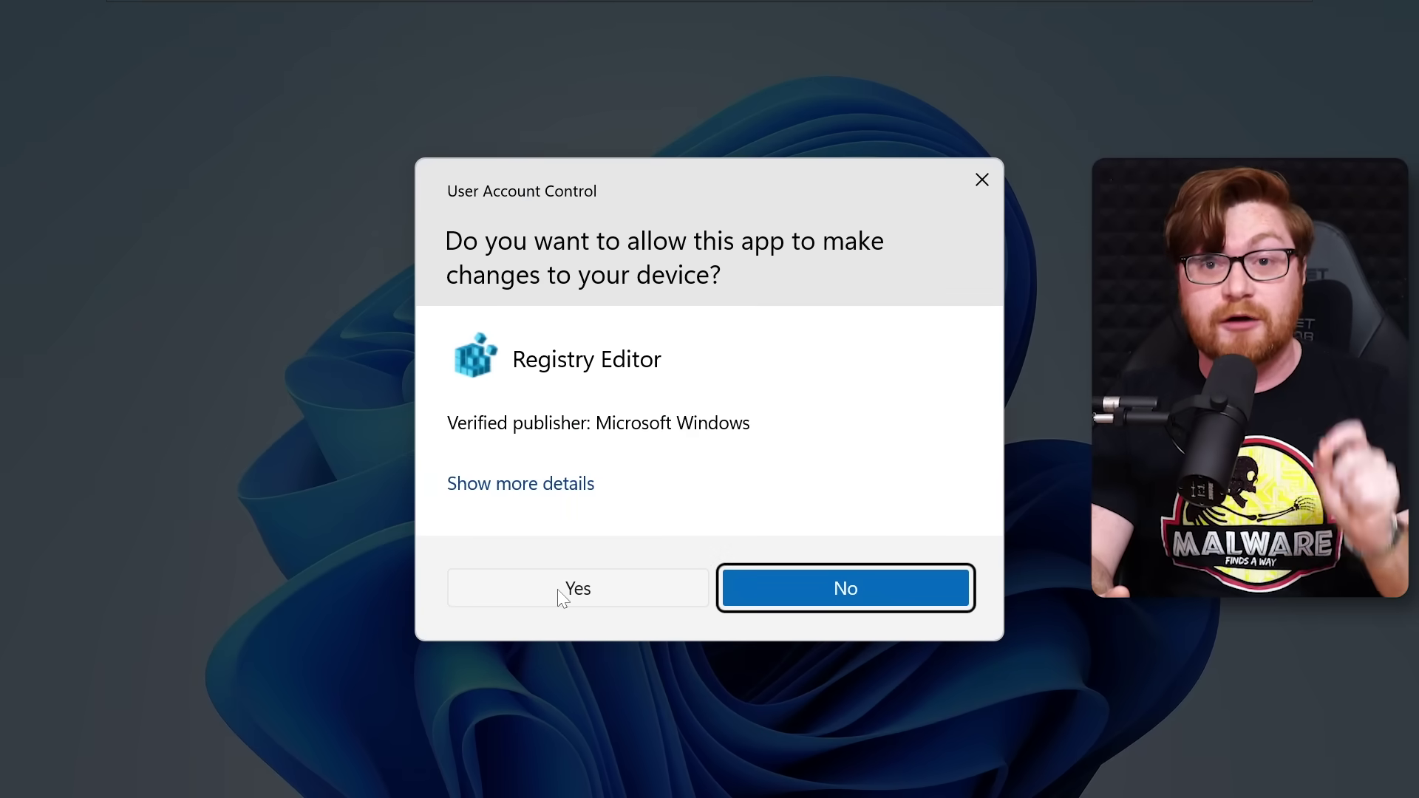
pyautogui.click(562, 589)
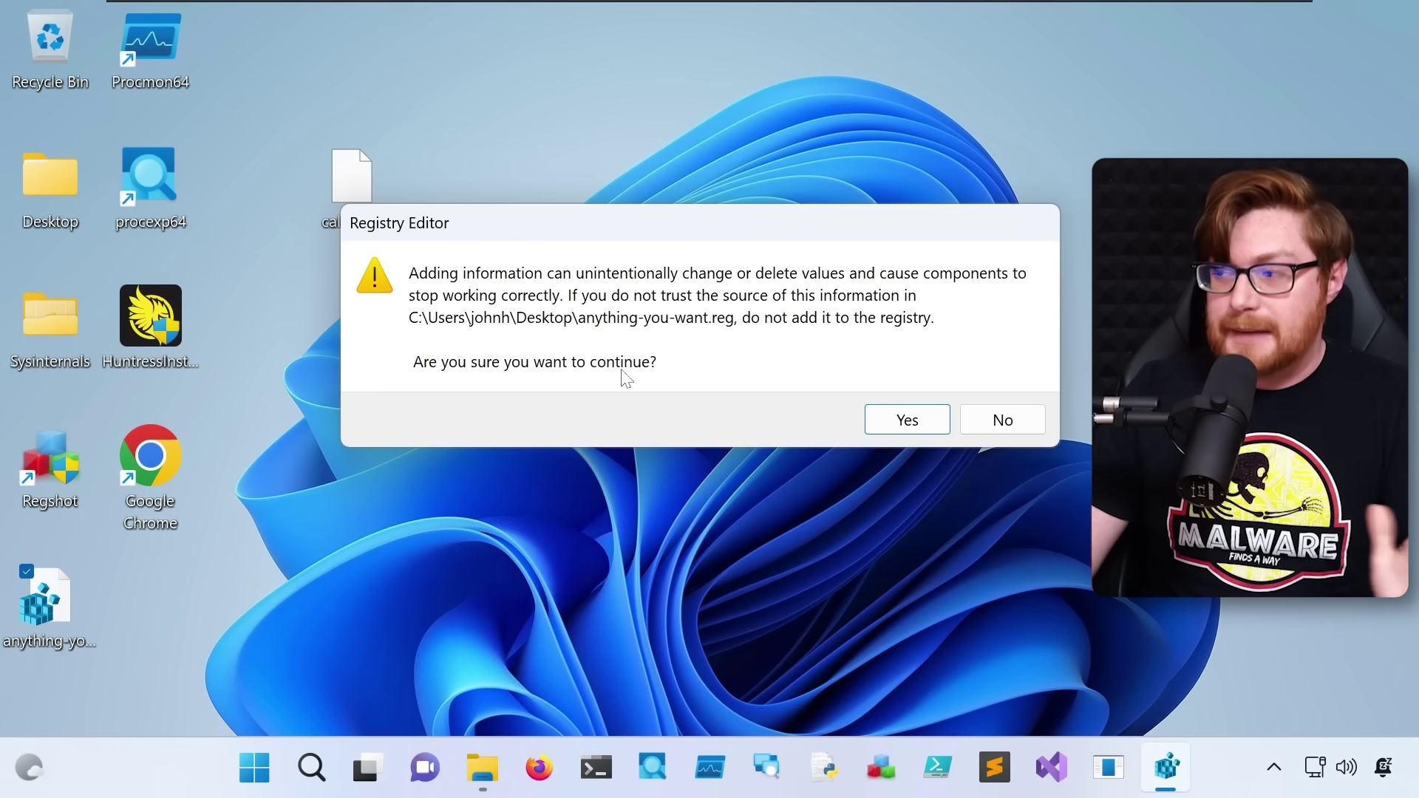
pyautogui.click(906, 418)
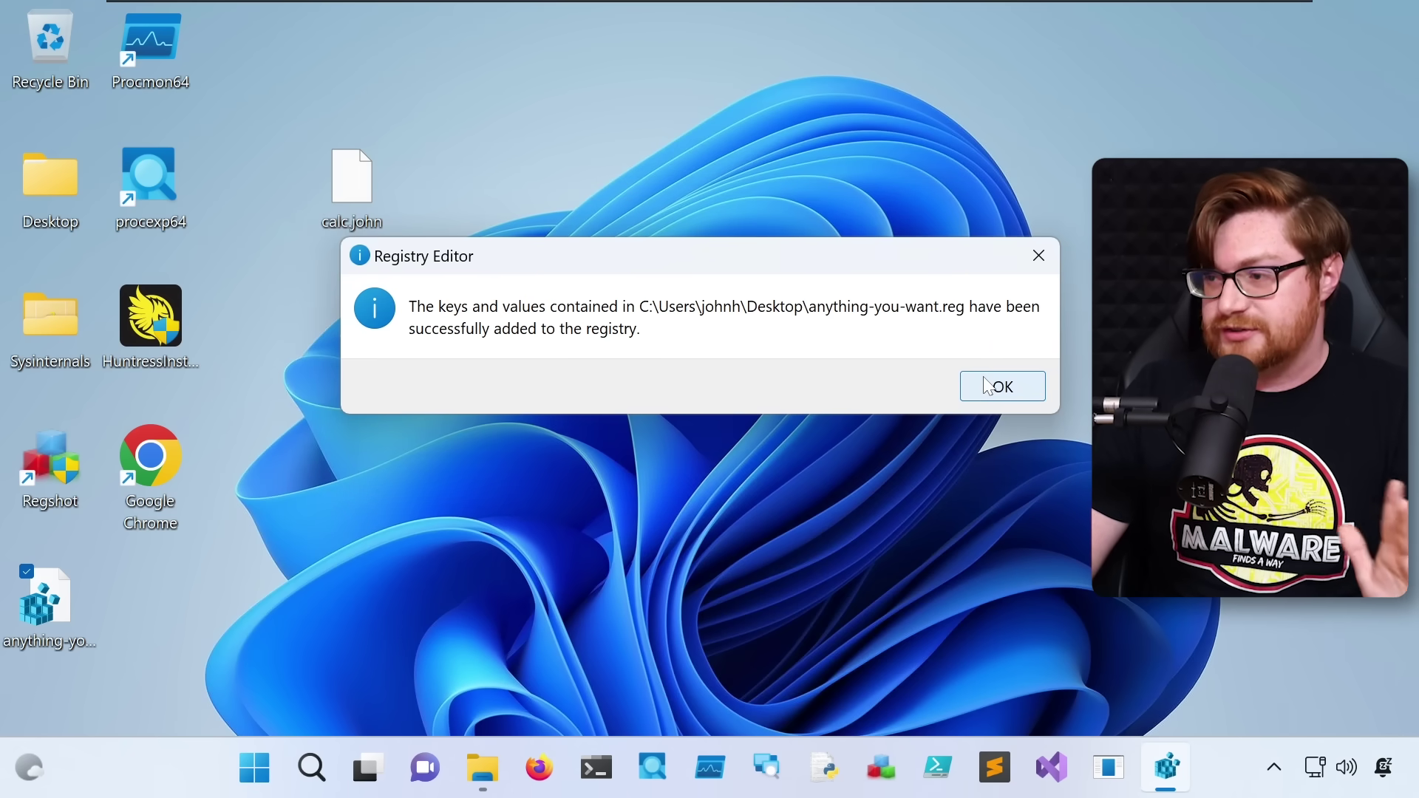
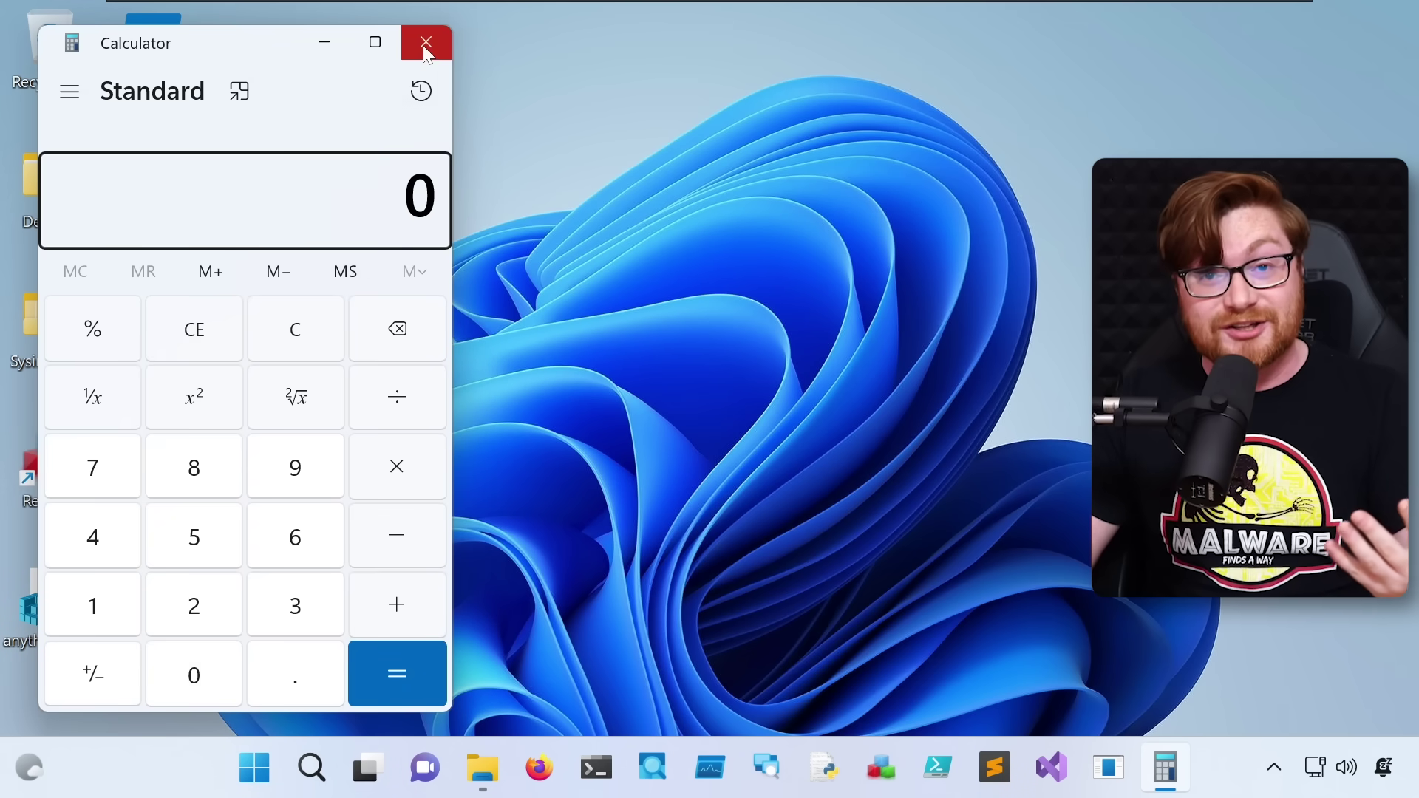
# Close Calculator and launch Registry Editor by running regedit, allowing it to make changes to the device.
pyautogui.click(424, 43)
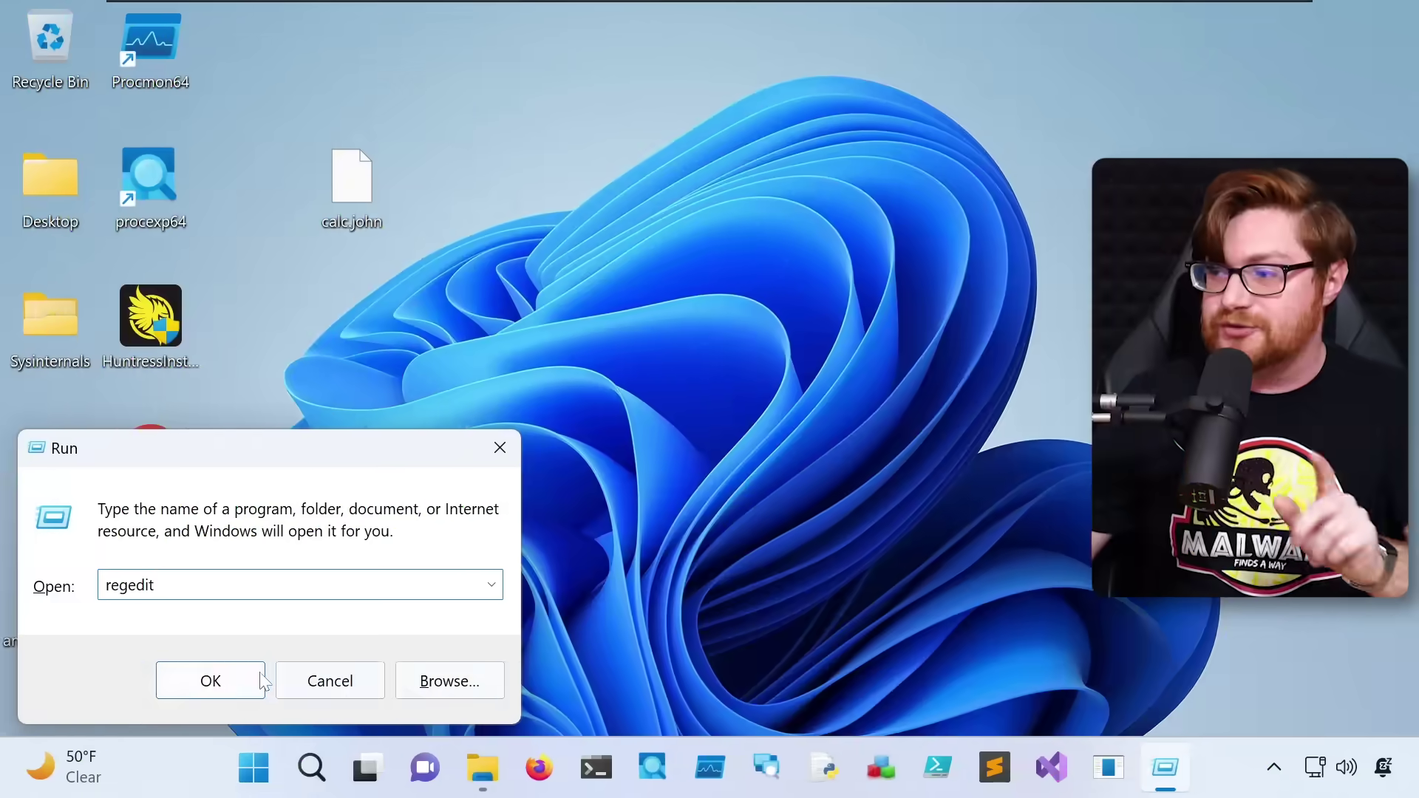
pyautogui.click(252, 673)
pyautogui.click(564, 589)
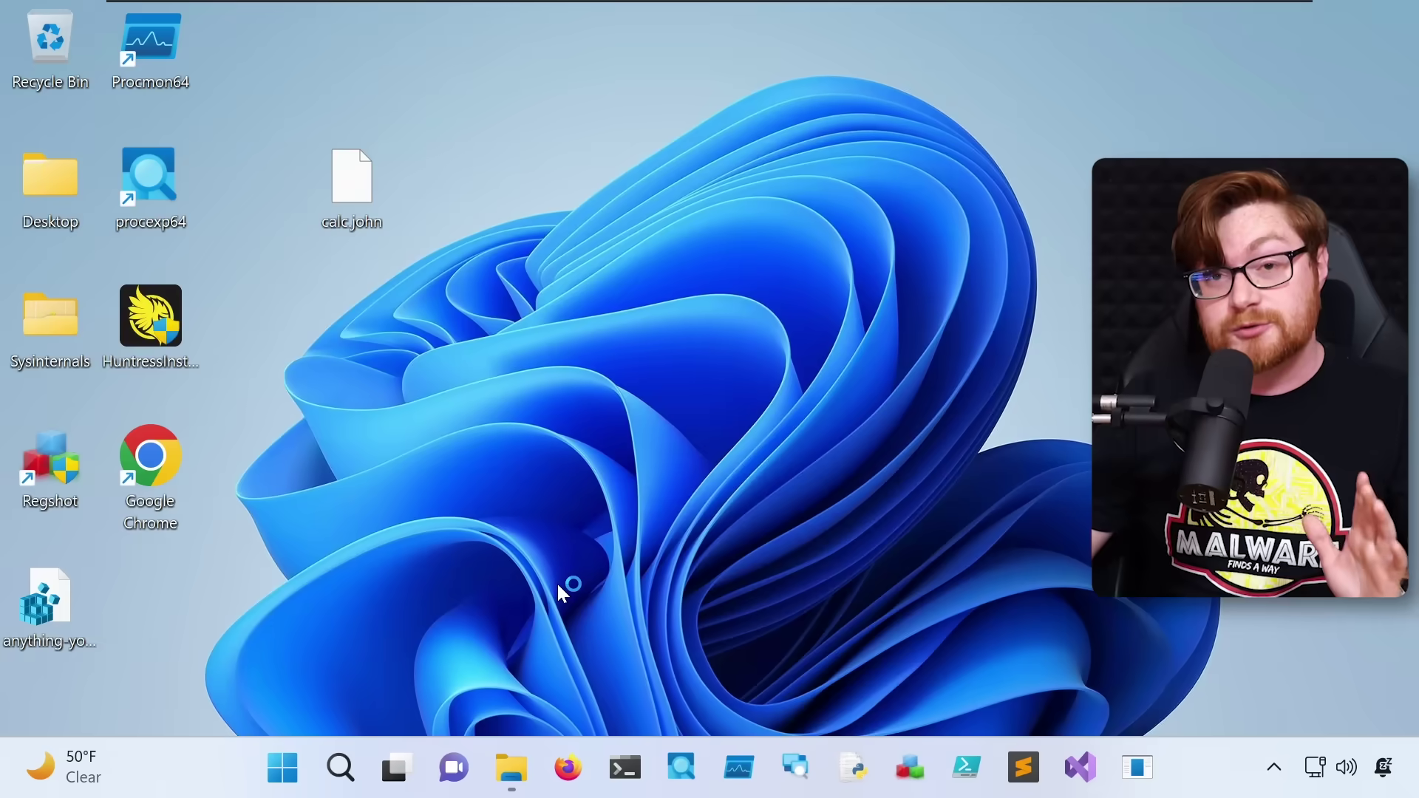
# Delete the .john key under HKEY_CURRENT_USER\Software\Classes in the registry and confirm the deletion.
pyautogui.click(34, 143)
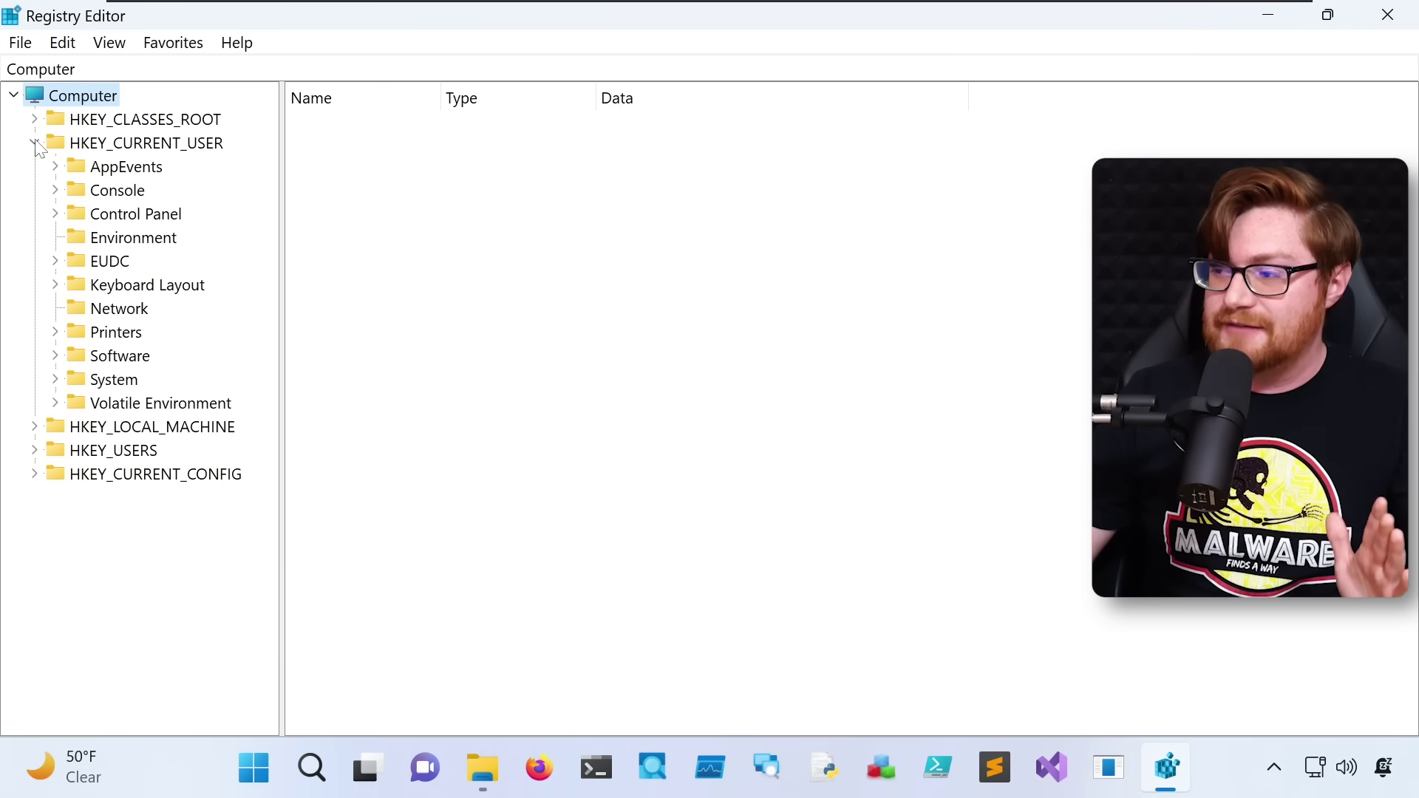
pyautogui.doubleClick(74, 356)
pyautogui.click(96, 356)
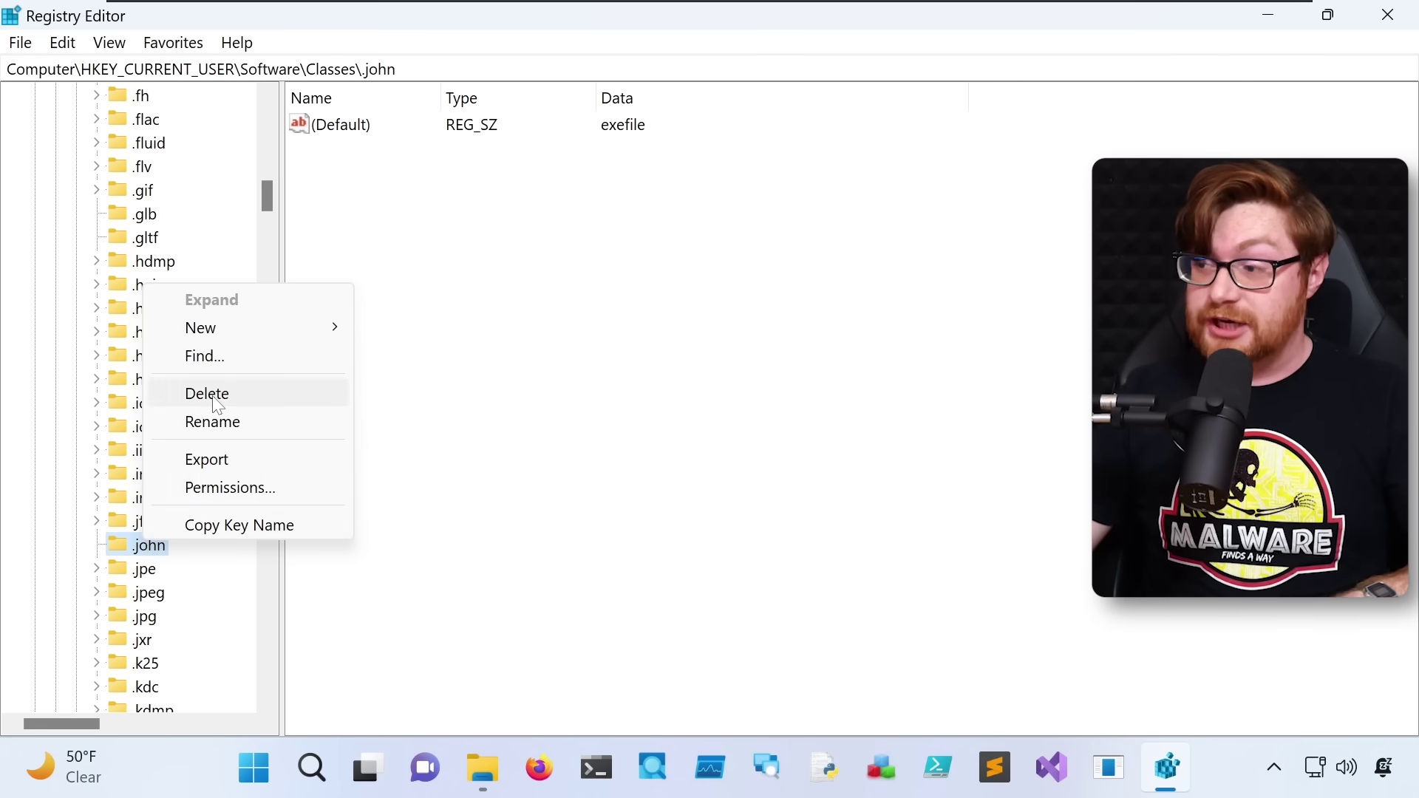
pyautogui.click(215, 402)
pyautogui.click(850, 379)
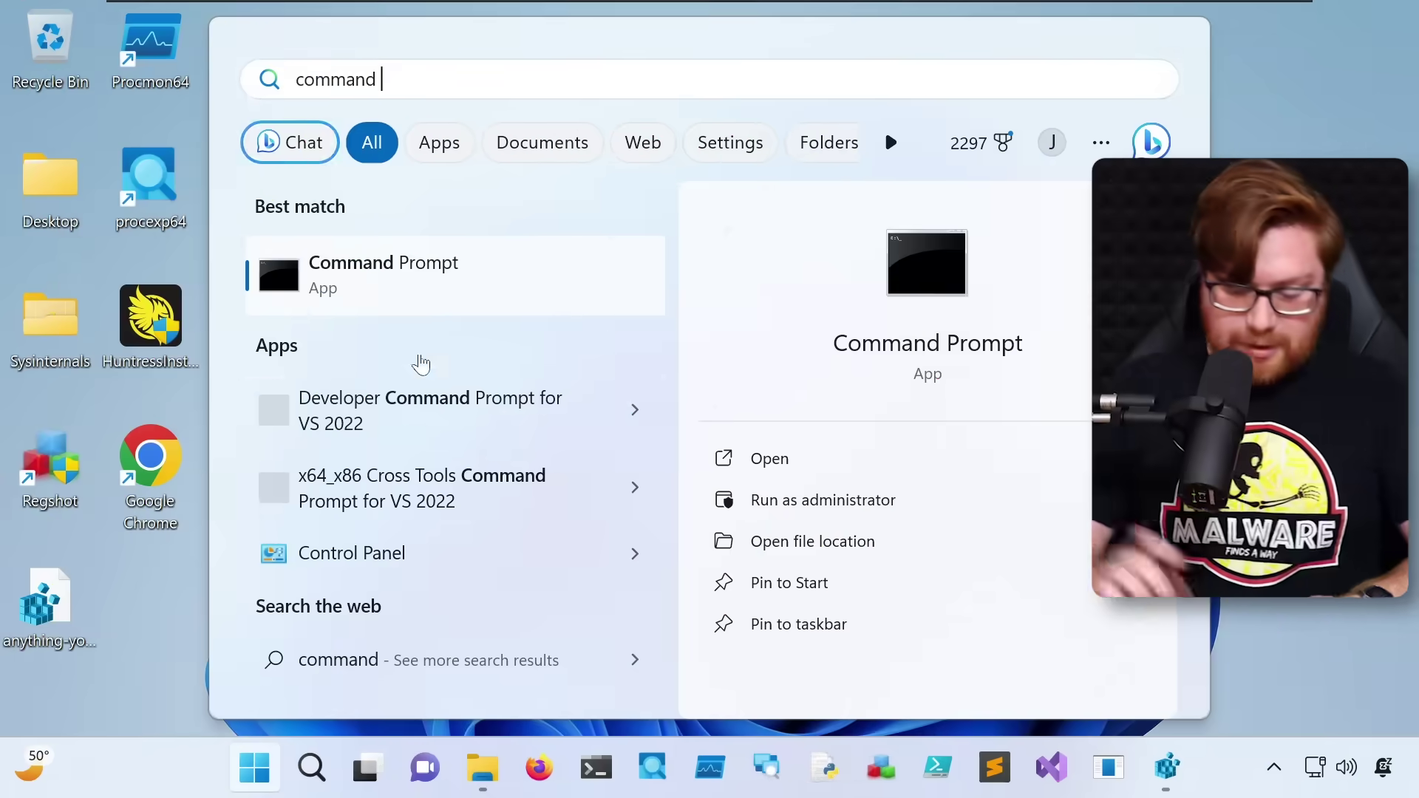
# Open Command Prompt from a search for "command", maximize its window, and begin entering a reg command.
pyautogui.click(421, 318)
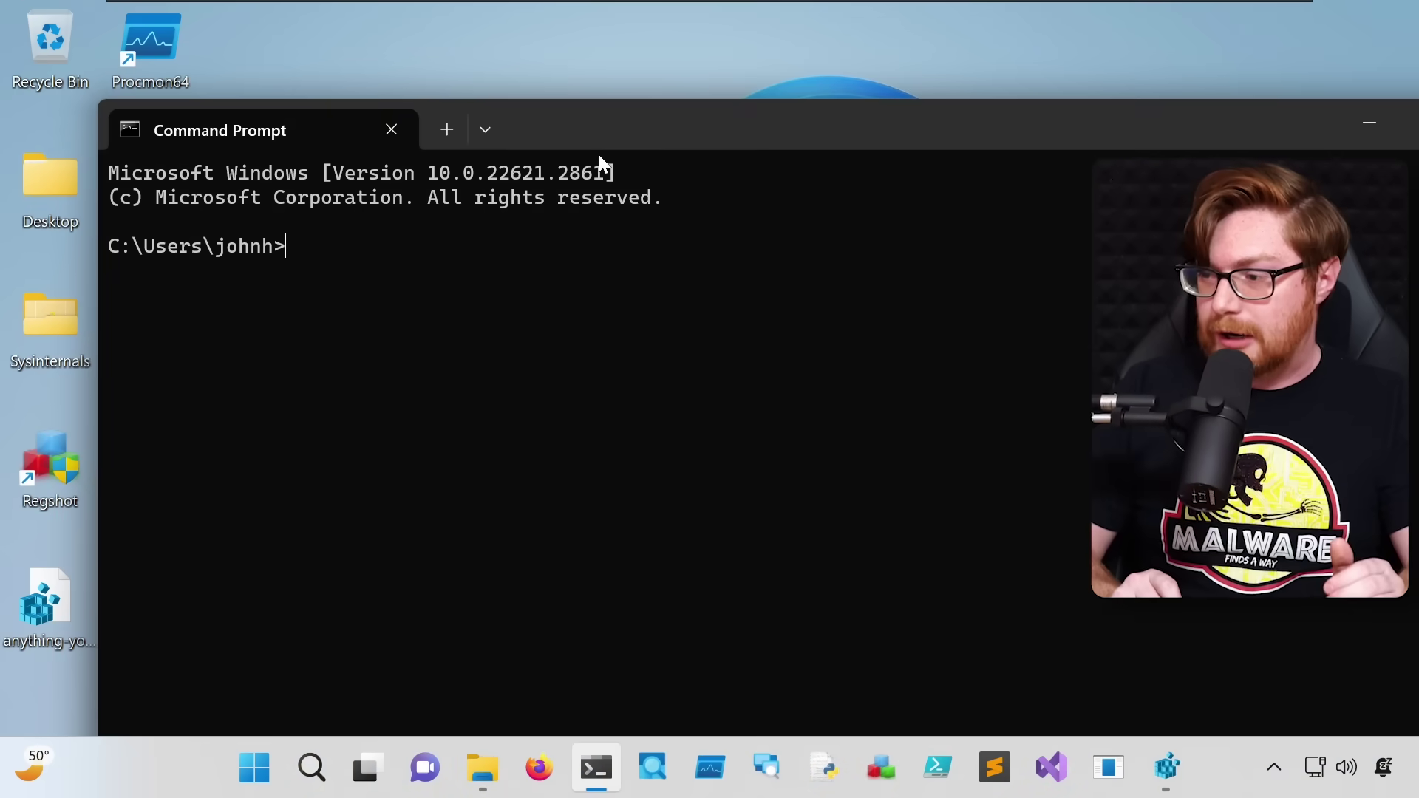
pyautogui.doubleClick(609, 131)
pyautogui.write('reg a')
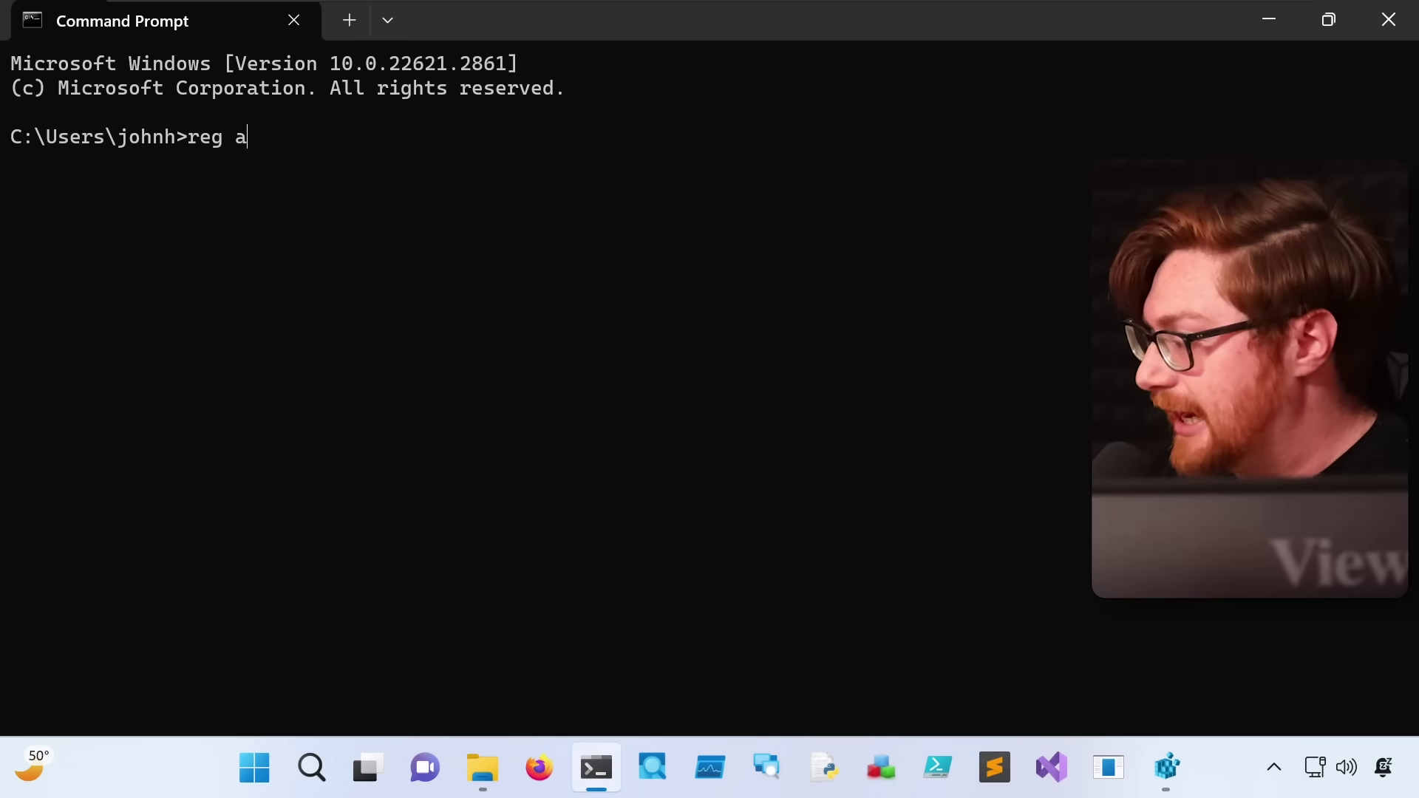
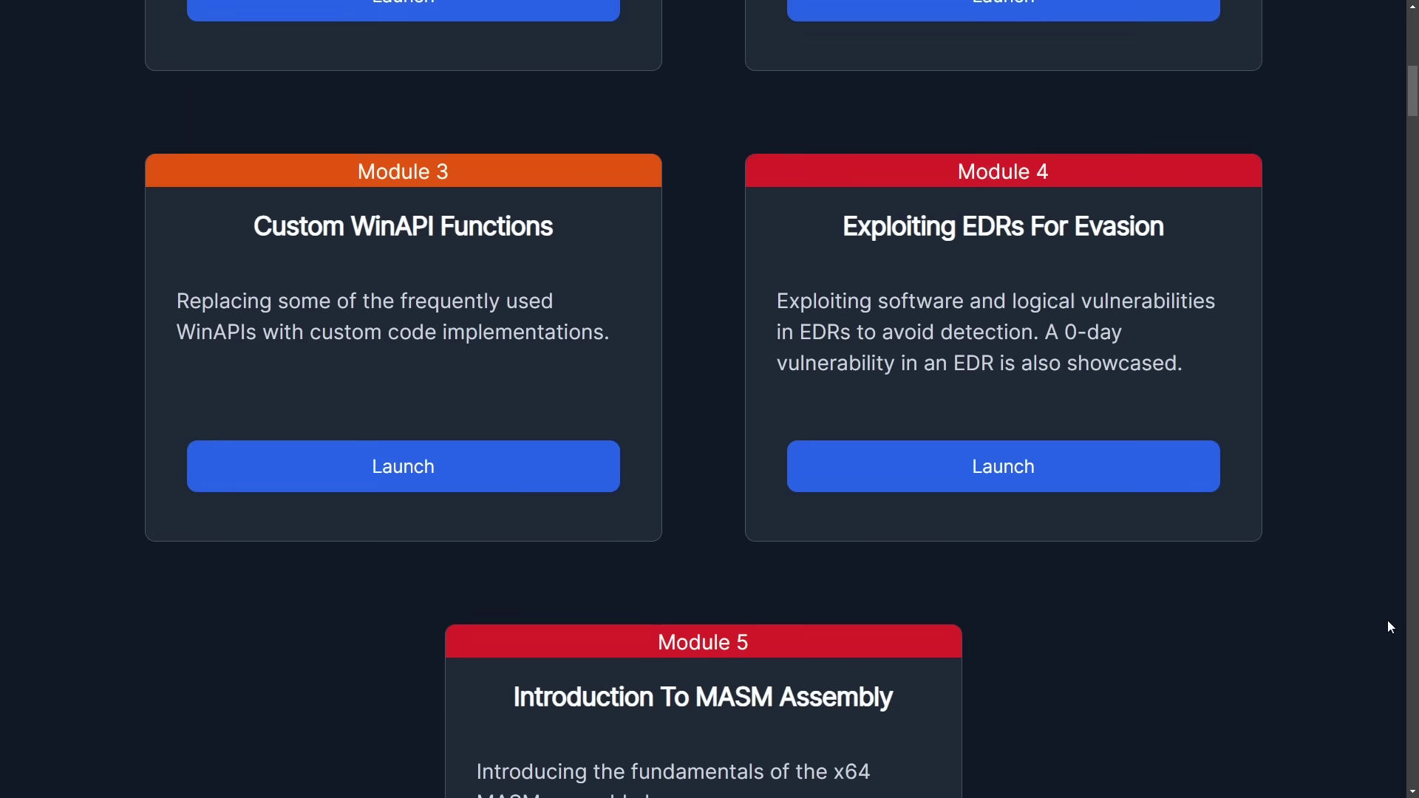
pyautogui.scroll(-7, 1391, 627)
pyautogui.scroll(-7, 1390, 627)
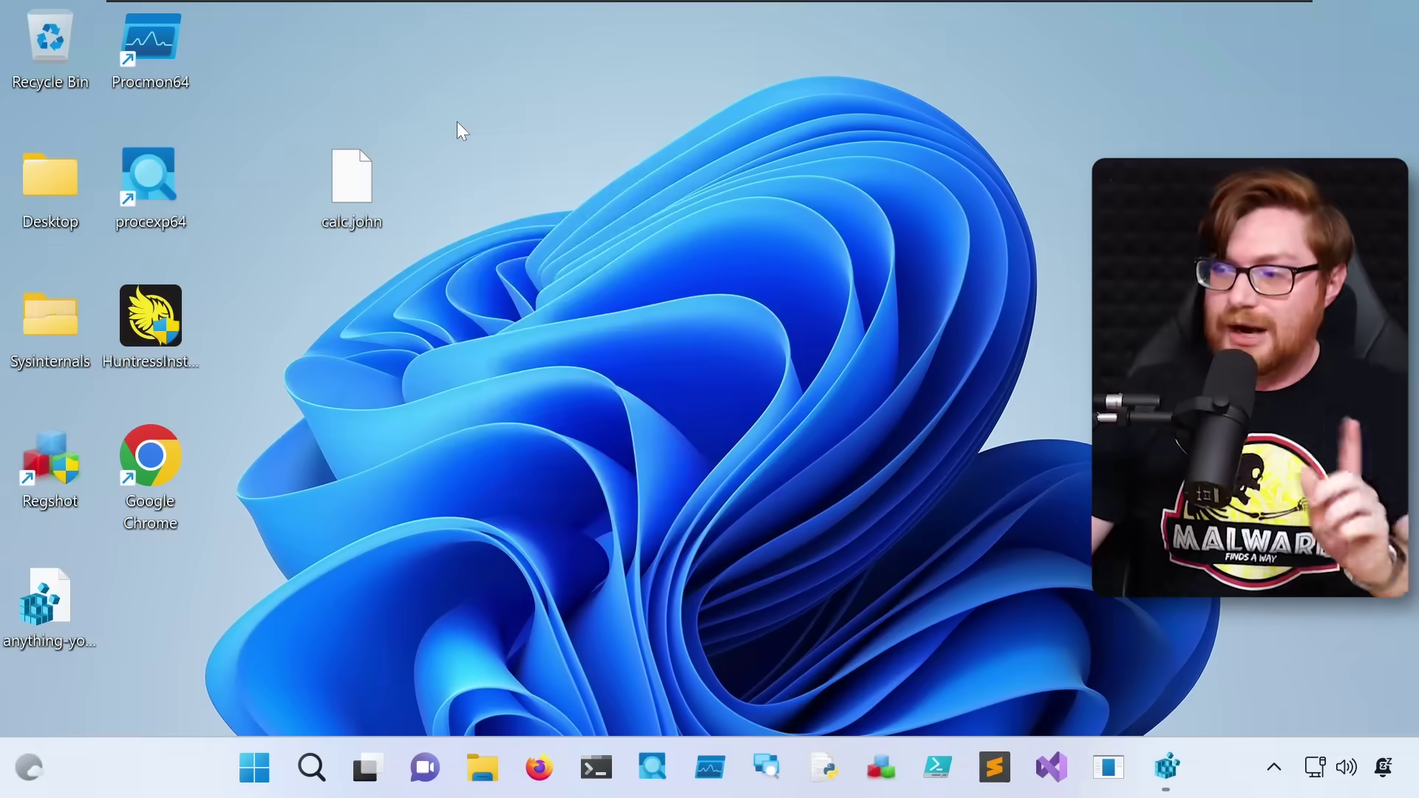
pyautogui.rightClick(456, 121)
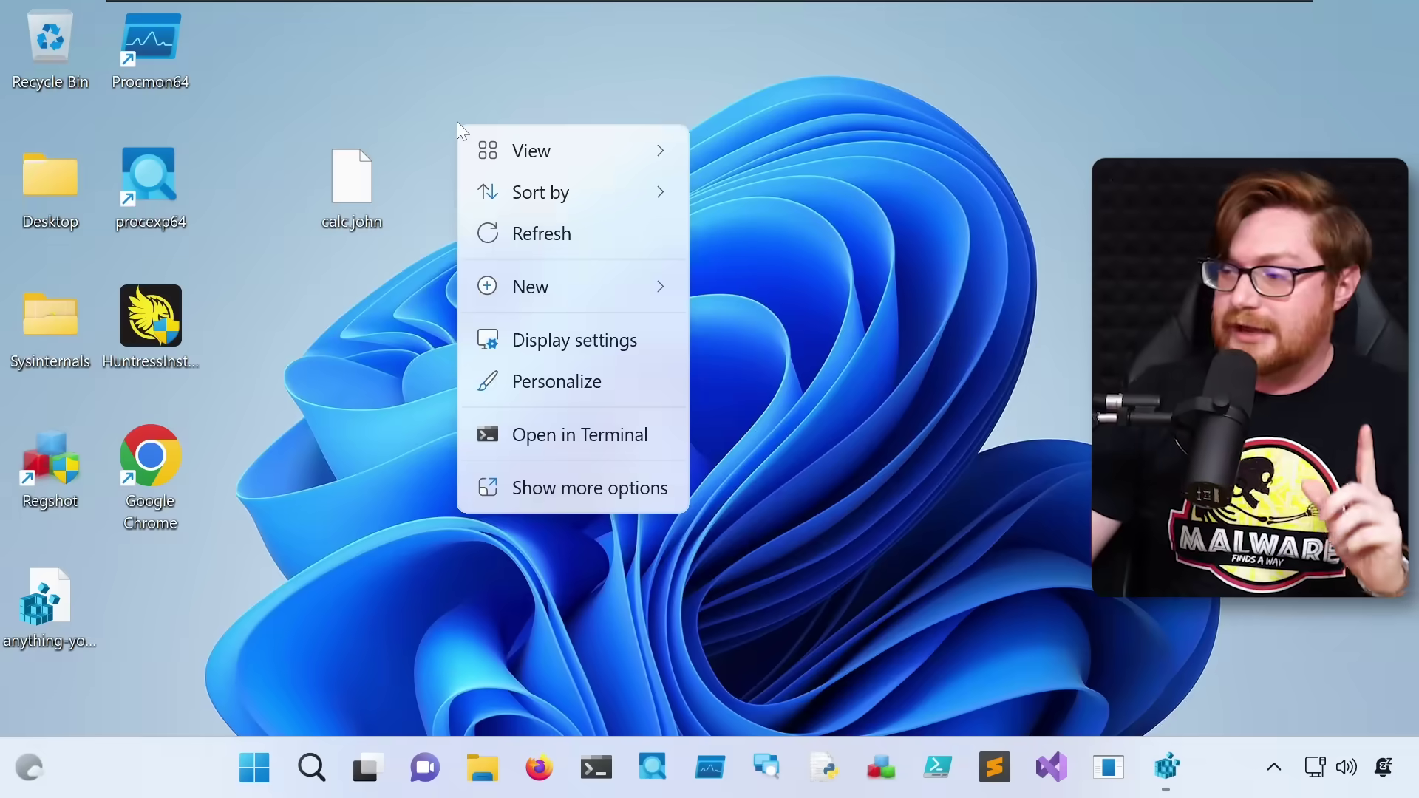
pyautogui.moveTo(561, 285)
pyautogui.click(783, 334)
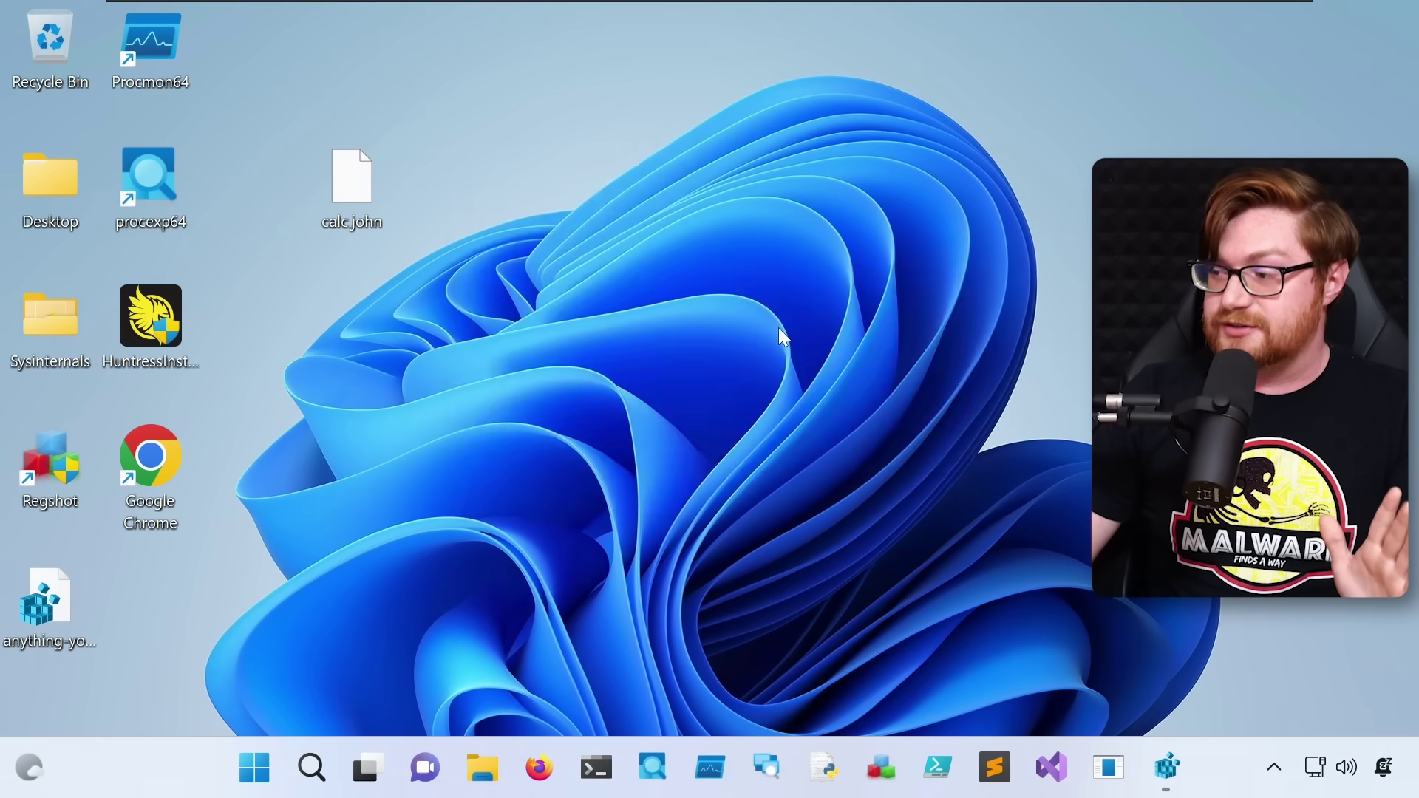
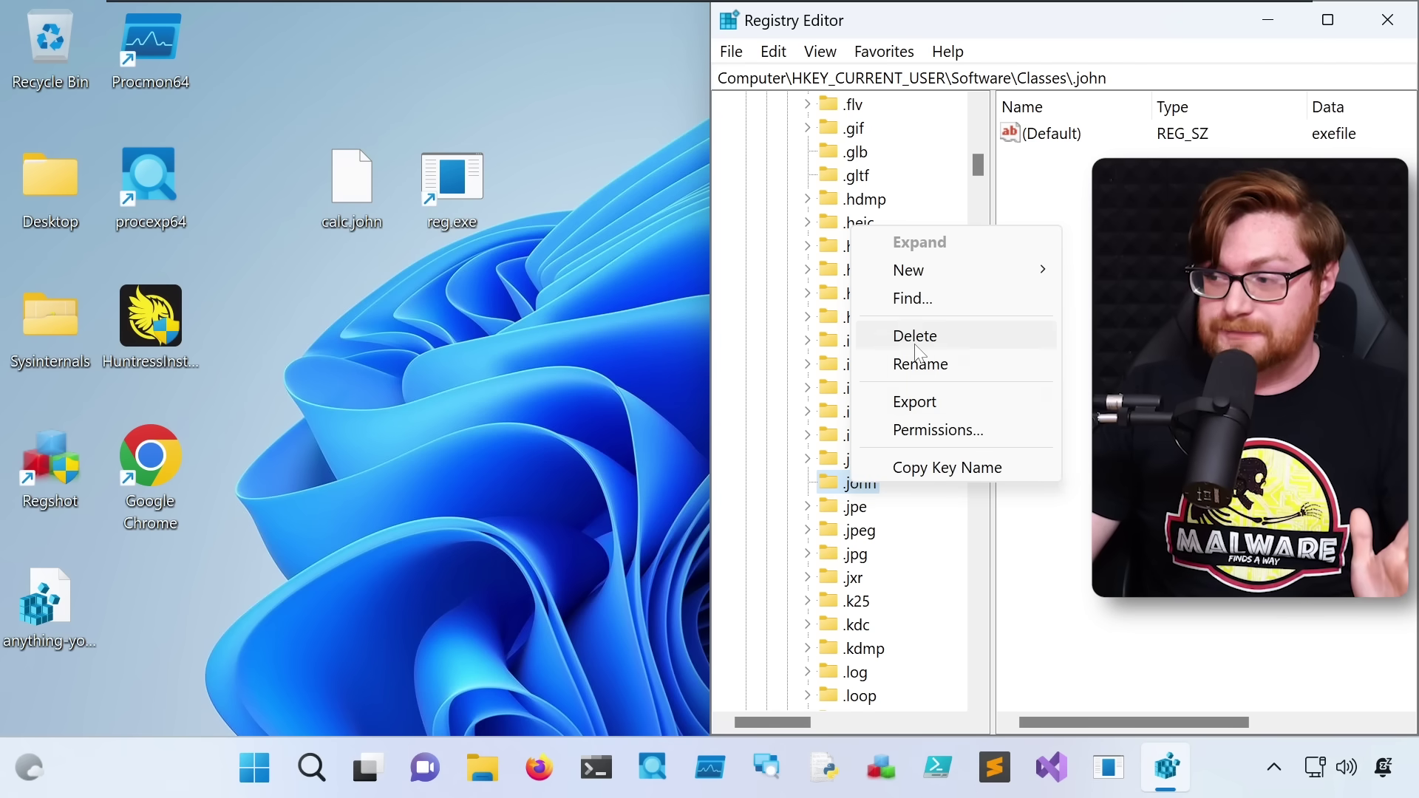
# Delete the .john key from HKEY_CURRENT_USER\Software\Classes and confirm the removal.
pyautogui.click(916, 337)
pyautogui.click(857, 381)
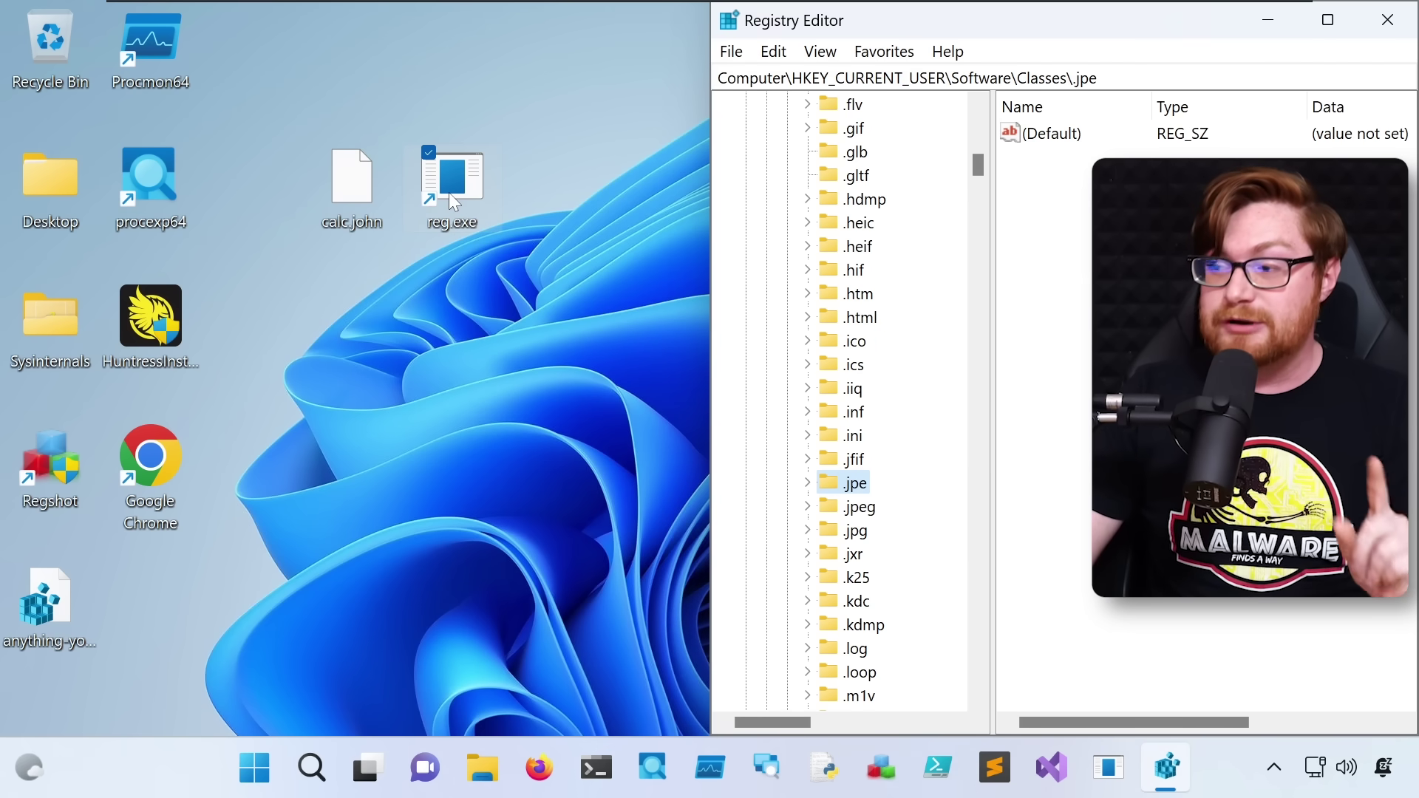
# Refresh the registry view after running the reg.exe shortcut, and open calc.john from the desktop to test the file association.
pyautogui.click(820, 53)
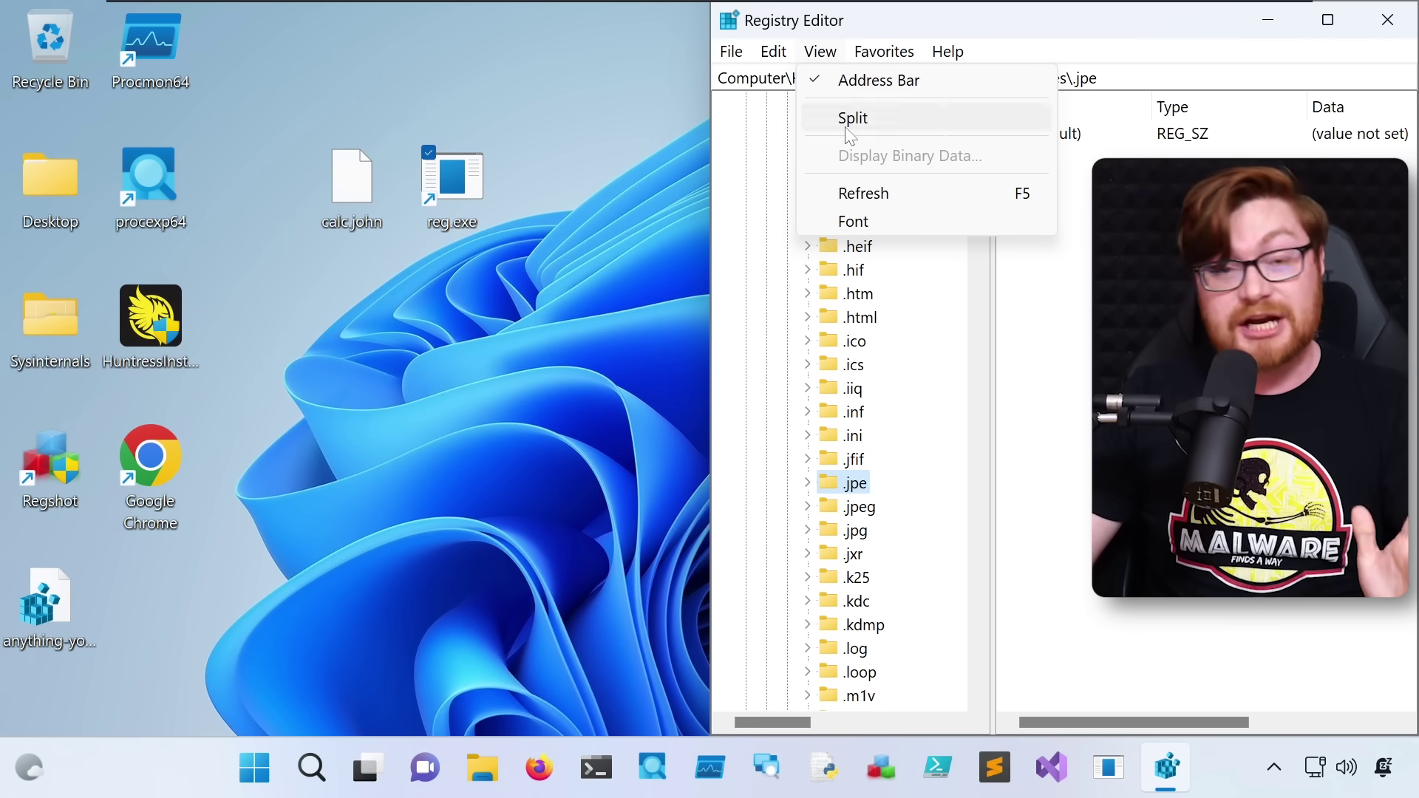
pyautogui.click(864, 193)
pyautogui.click(348, 192)
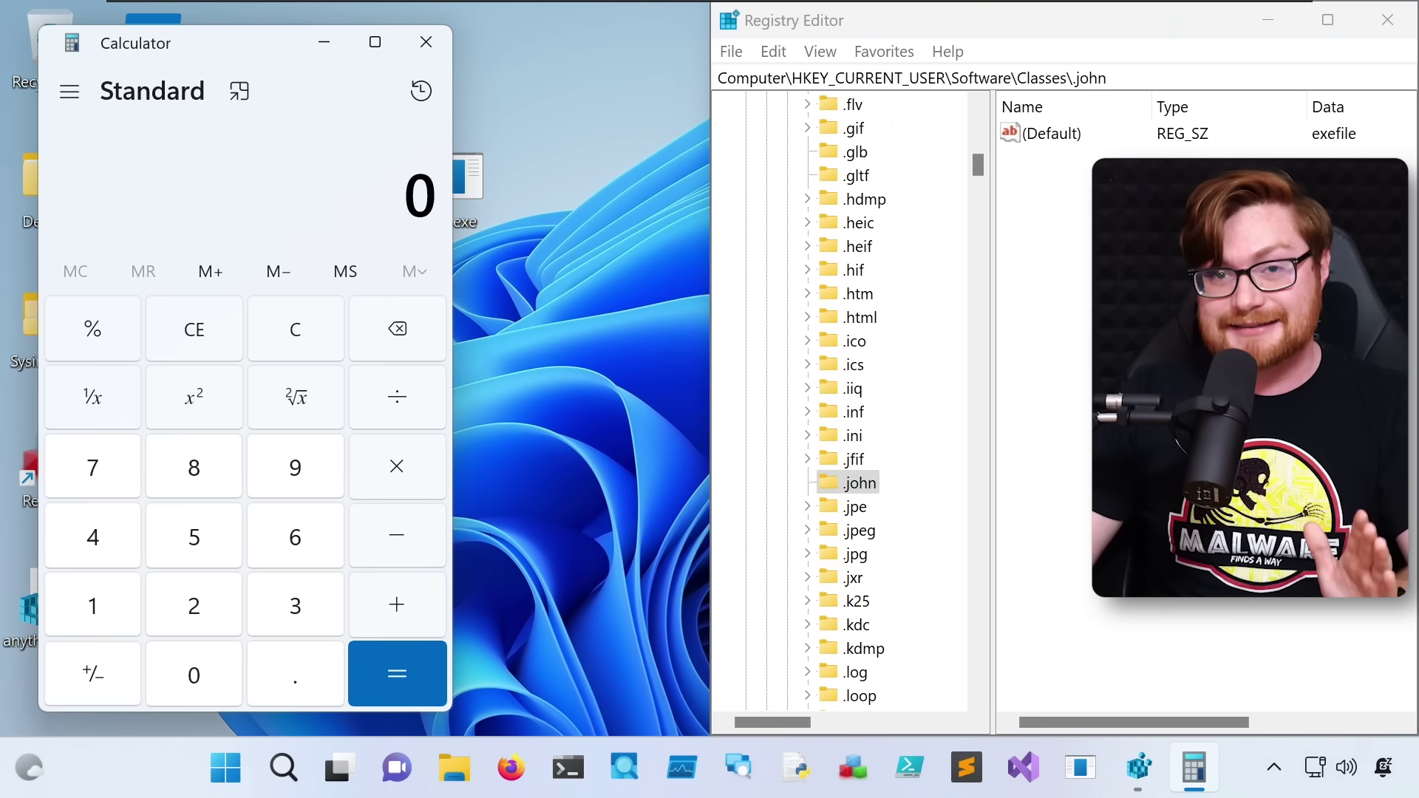
pyautogui.click(323, 45)
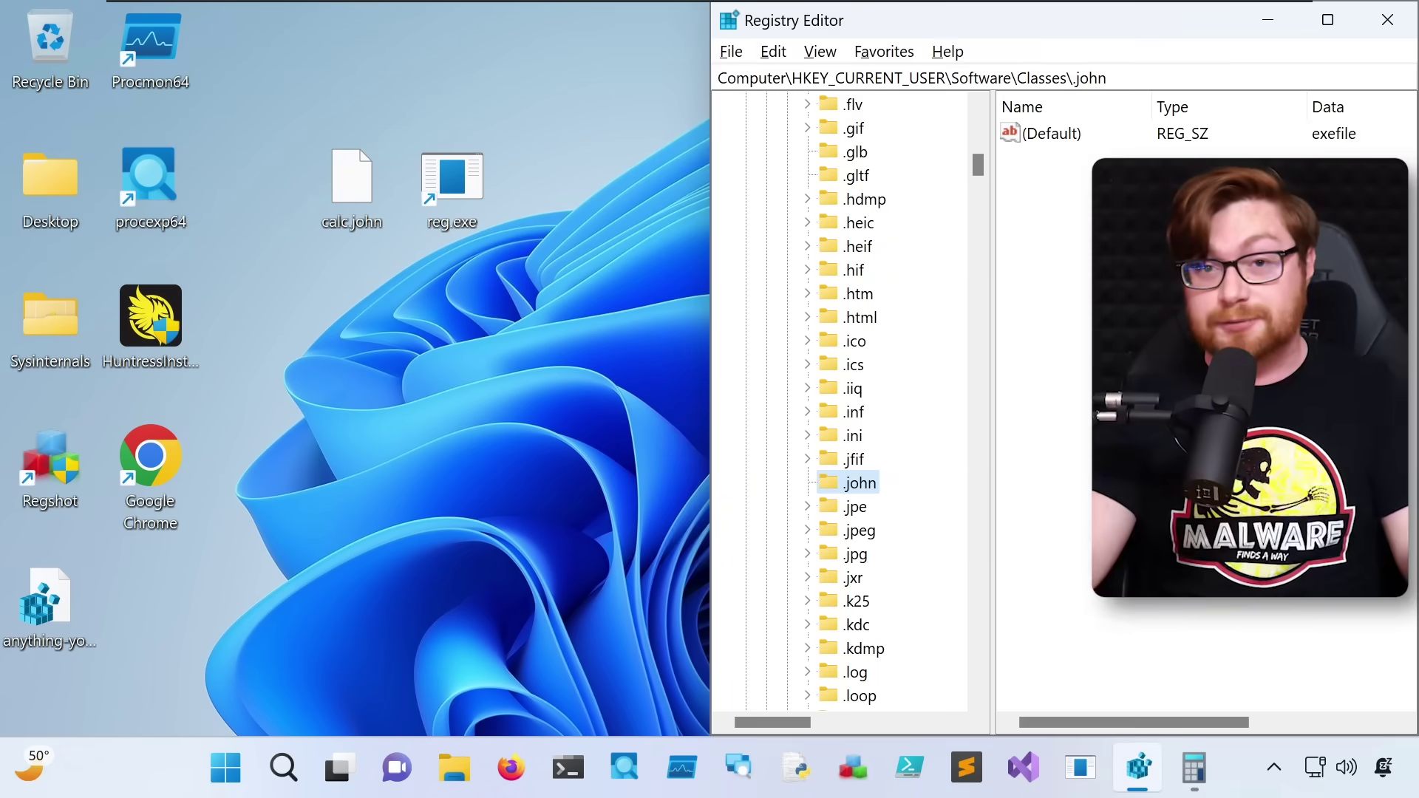
# Minimize the Registry Editor and open the general properties of the reg.exe desktop shortcut.
pyautogui.click(1275, 30)
pyautogui.rightClick(459, 211)
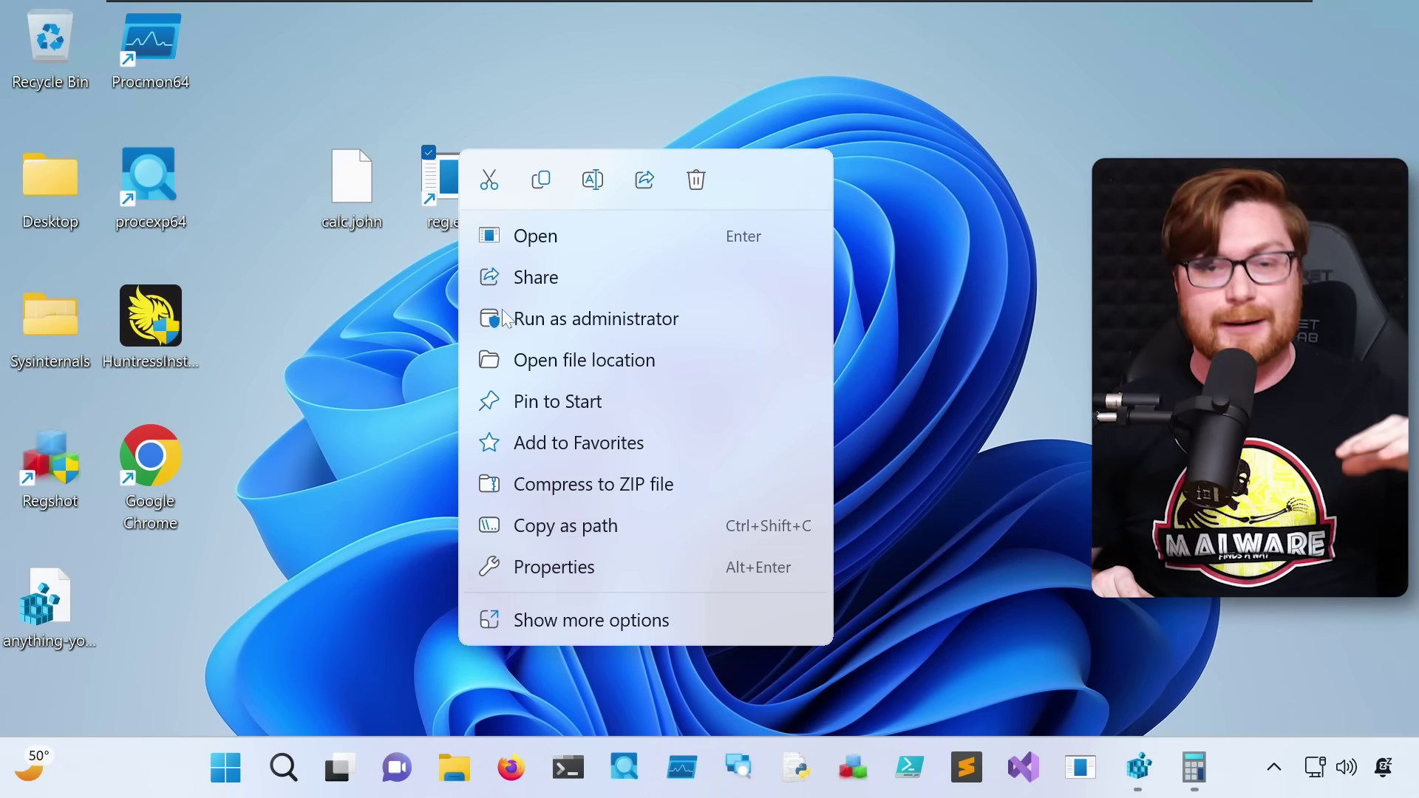
pyautogui.click(562, 576)
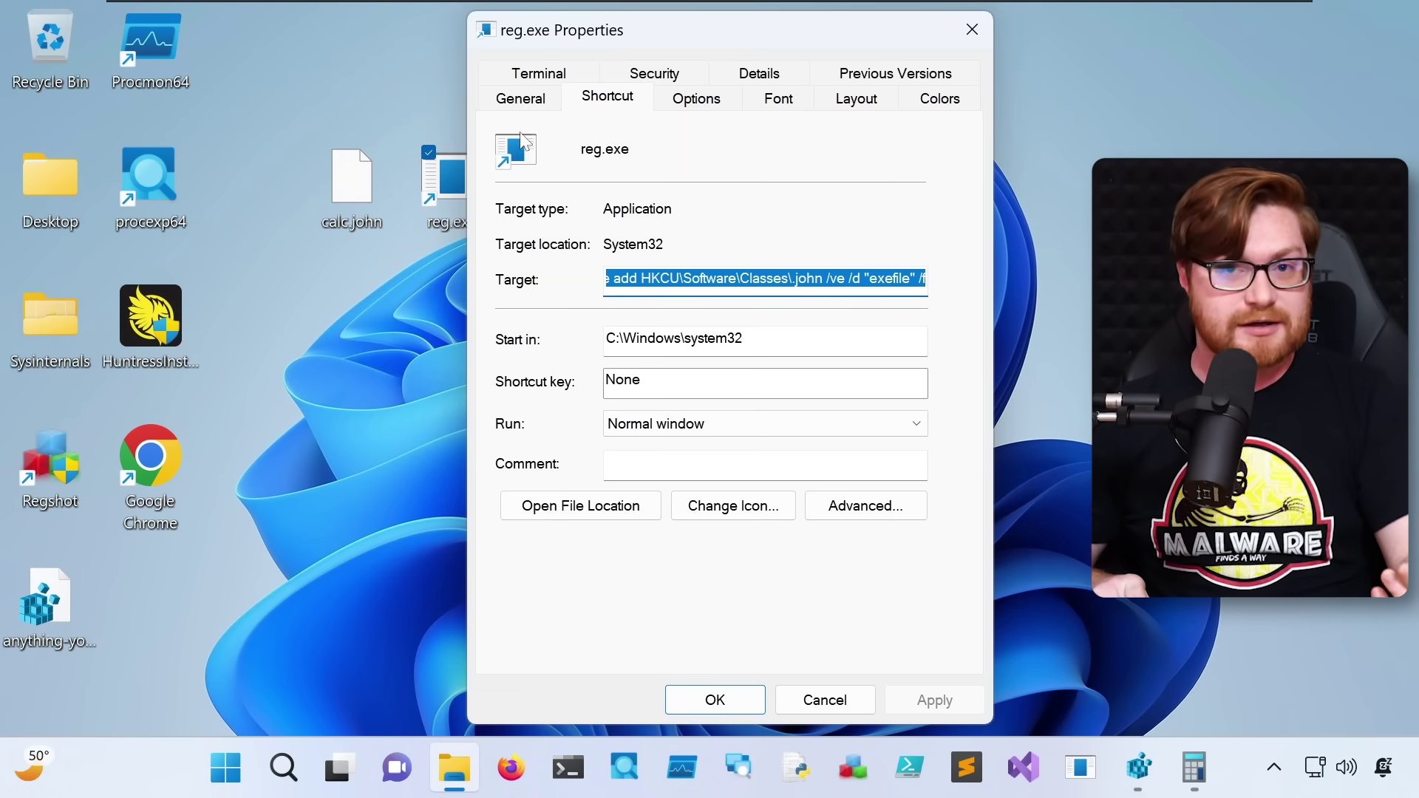
pyautogui.click(518, 97)
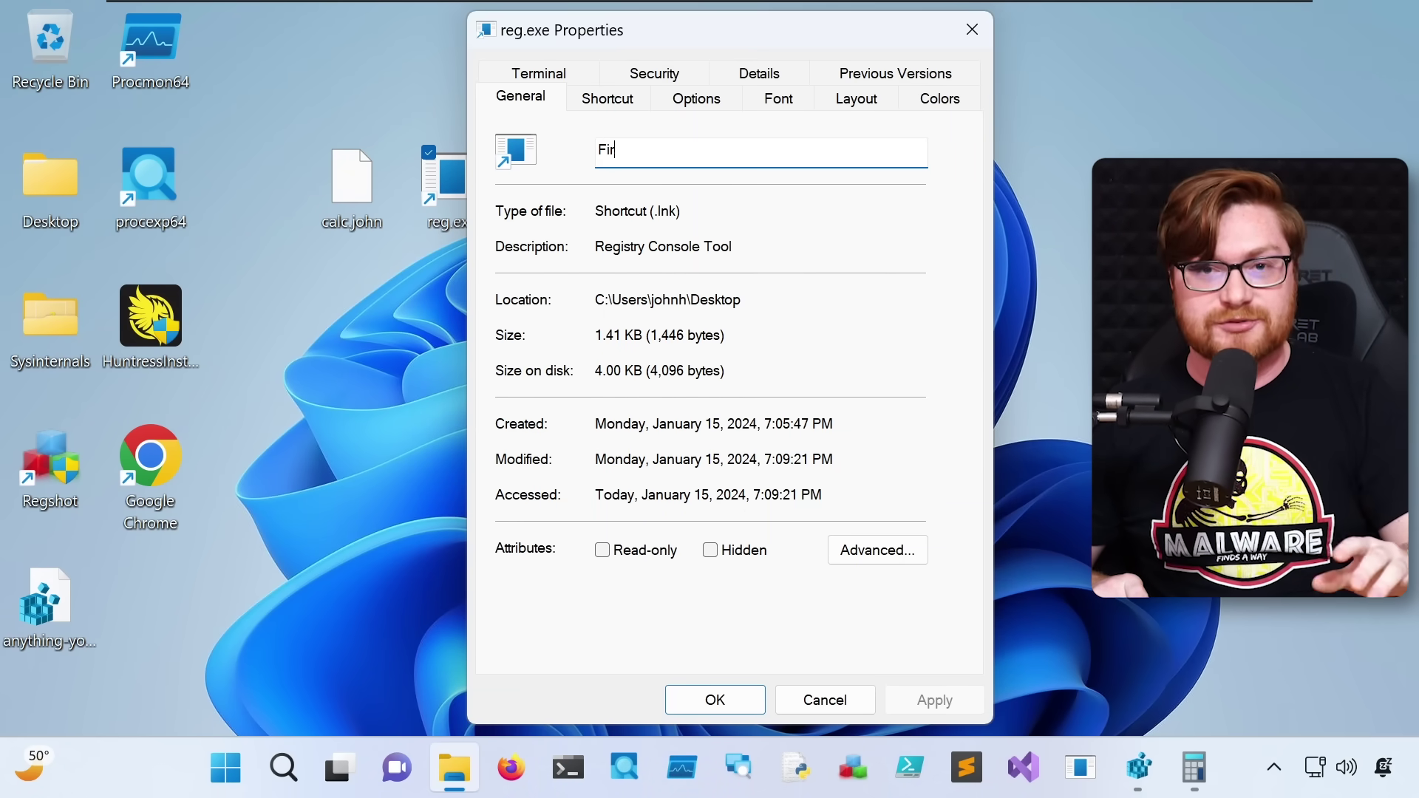
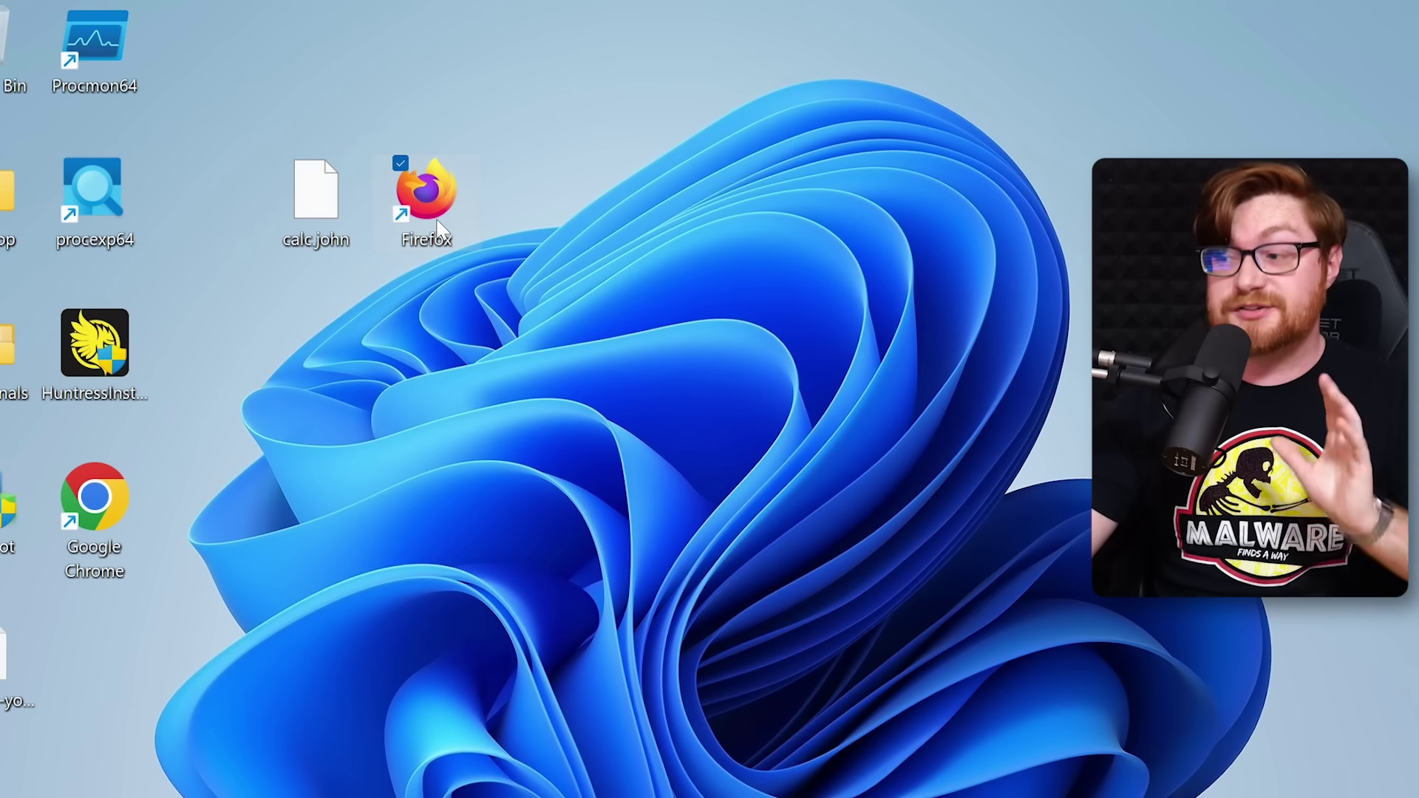
# Run the disguised Firefox shortcut on the desktop.
pyautogui.doubleClick(441, 231)
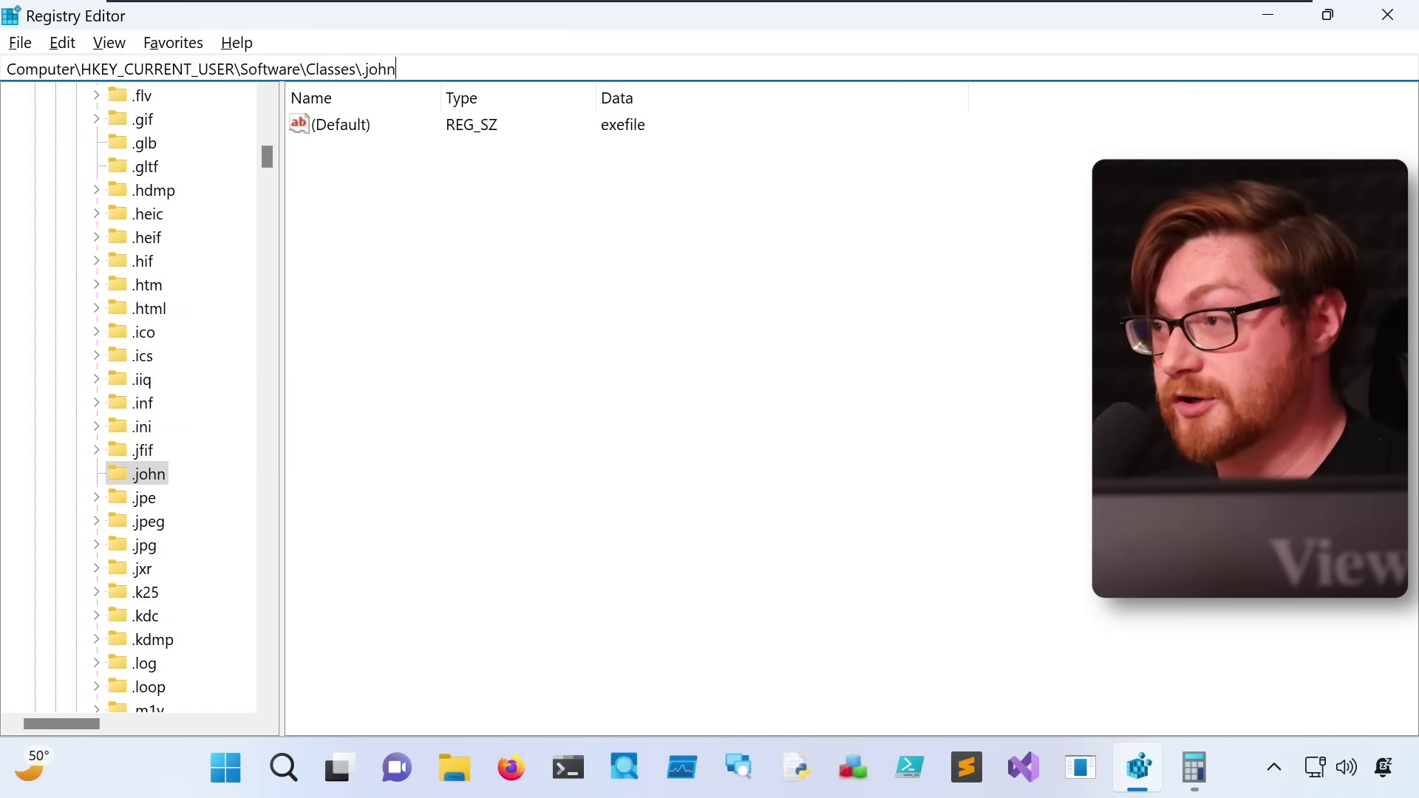
# Go to the registry key HKEY_CURRENT_USER\Software\Microsoft\Windows\CurrentVersion\Explorer\FileExts\.zip and widen the key tree so its subkey names fit.
pyautogui.hotkey('ctrl', 'shift', 'Left')
pyautogui.hotkey('ctrl', 'shift', 'Left')
pyautogui.write('Microsoft\\Windows')
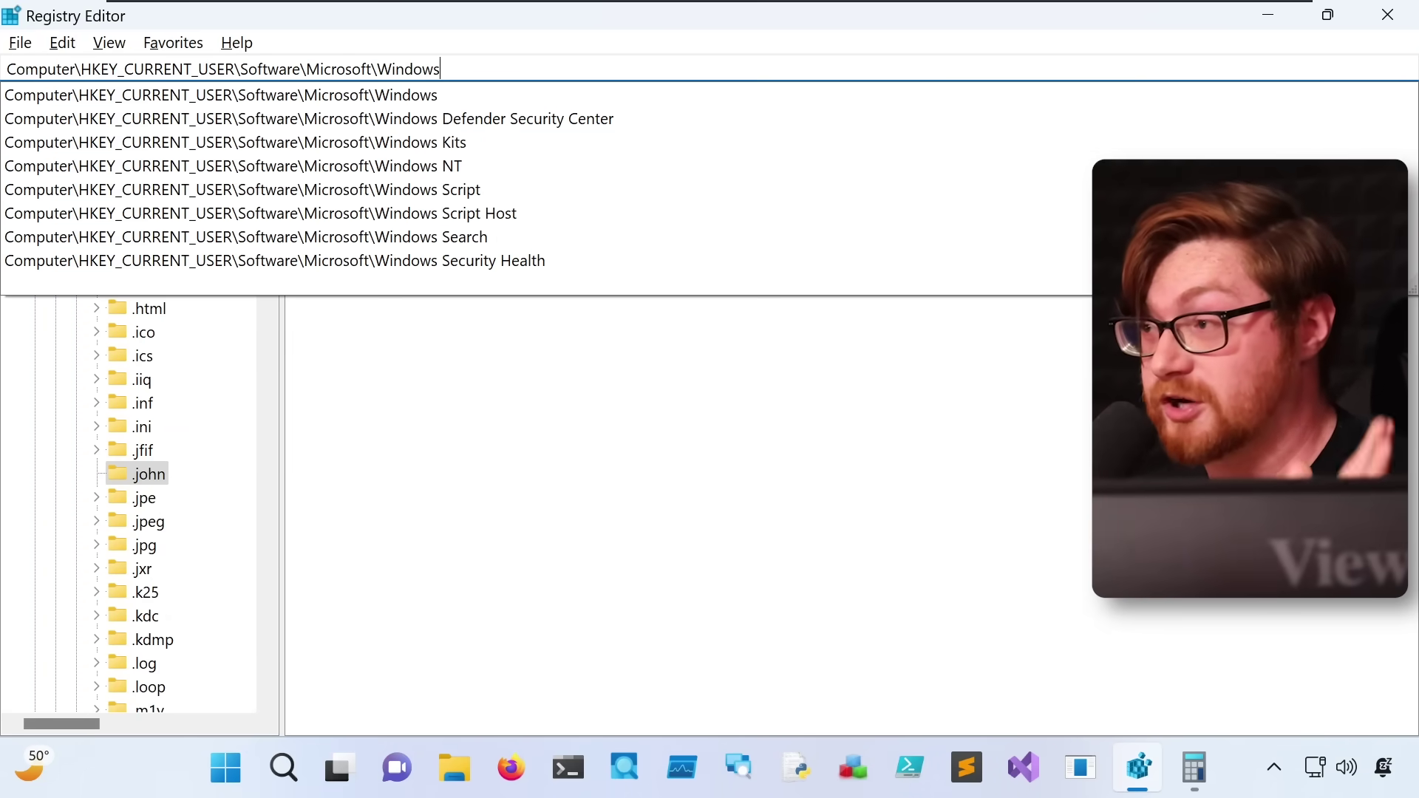
pyautogui.write('\\CurrentVersion\\Explorer\\FileExts\\.zip')
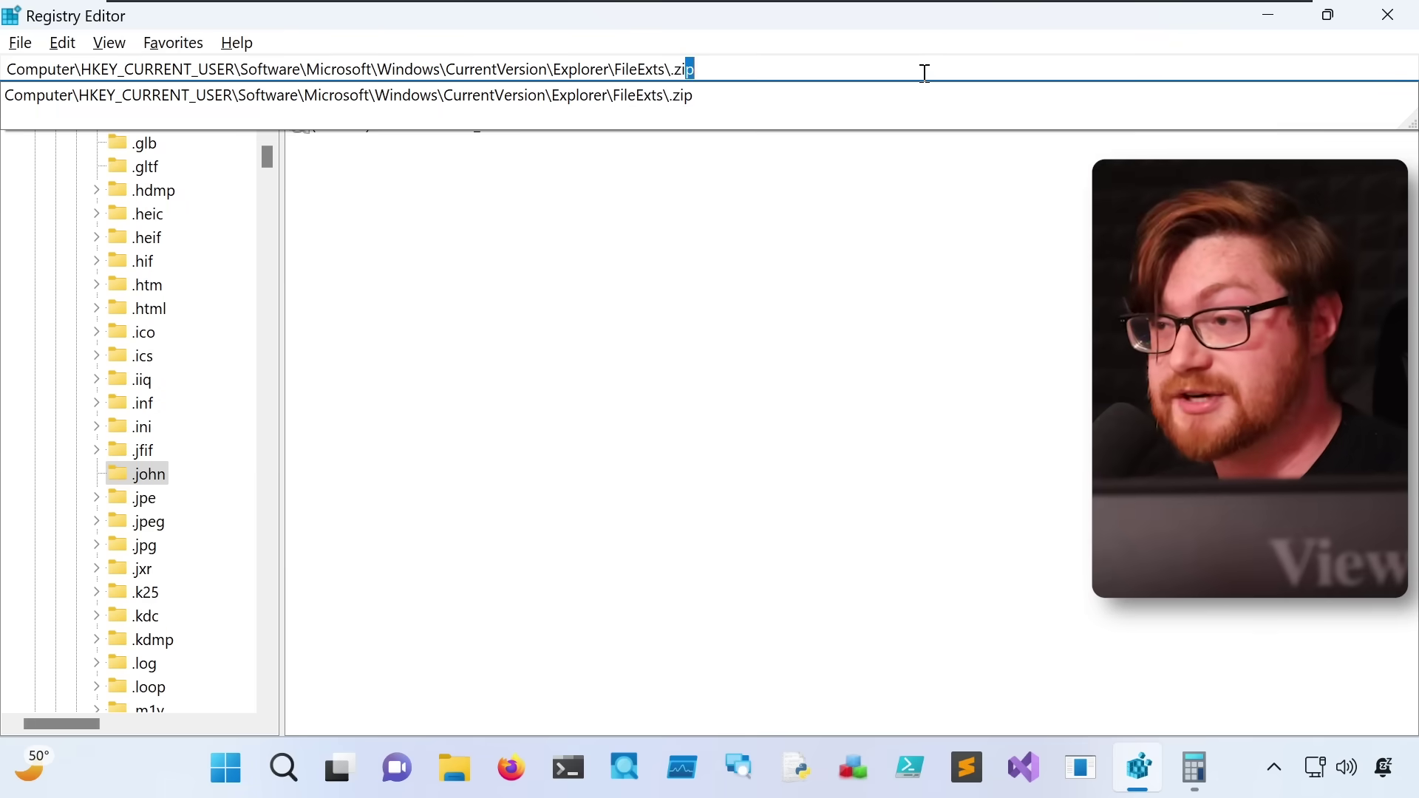
pyautogui.press('Return')
pyautogui.moveTo(281, 518); pyautogui.dragTo(406, 570)
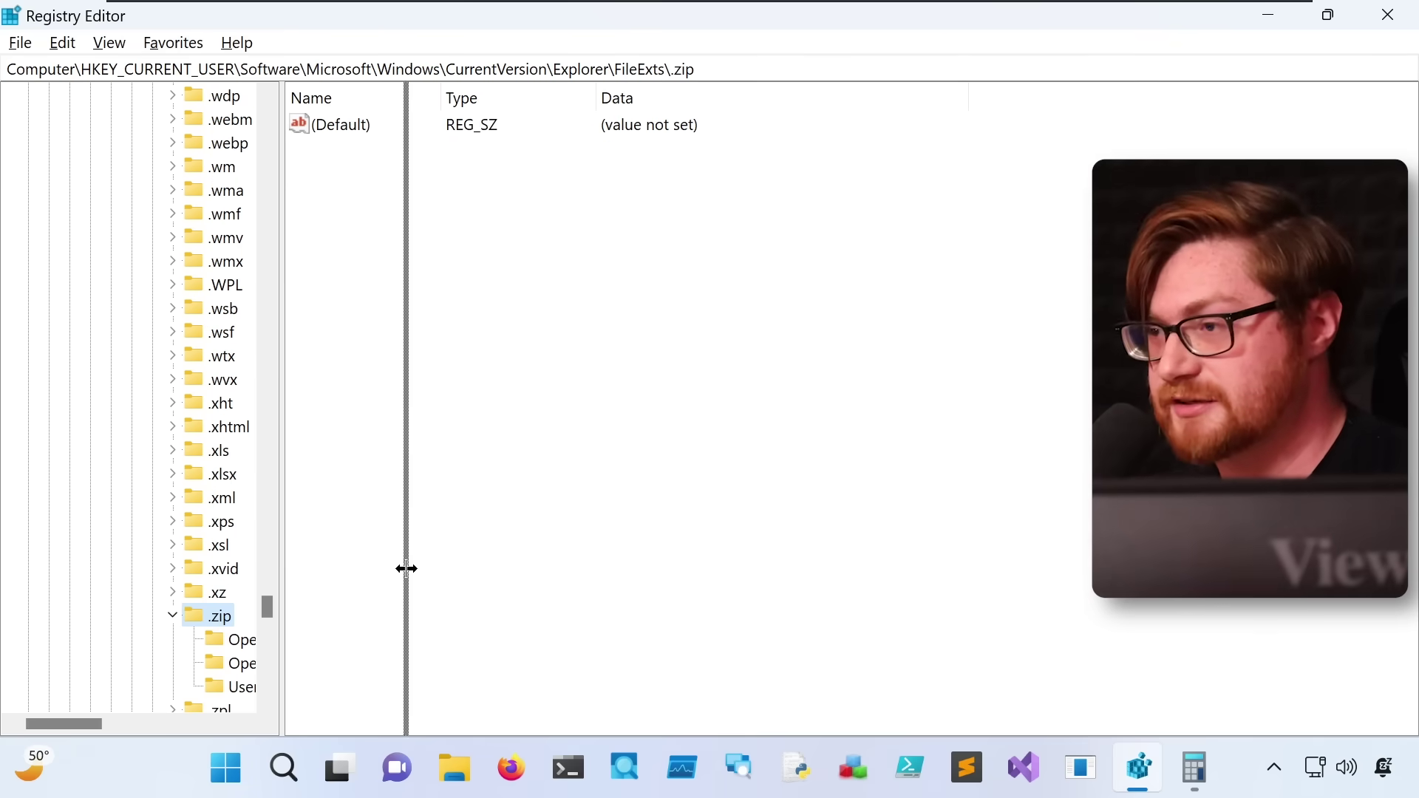